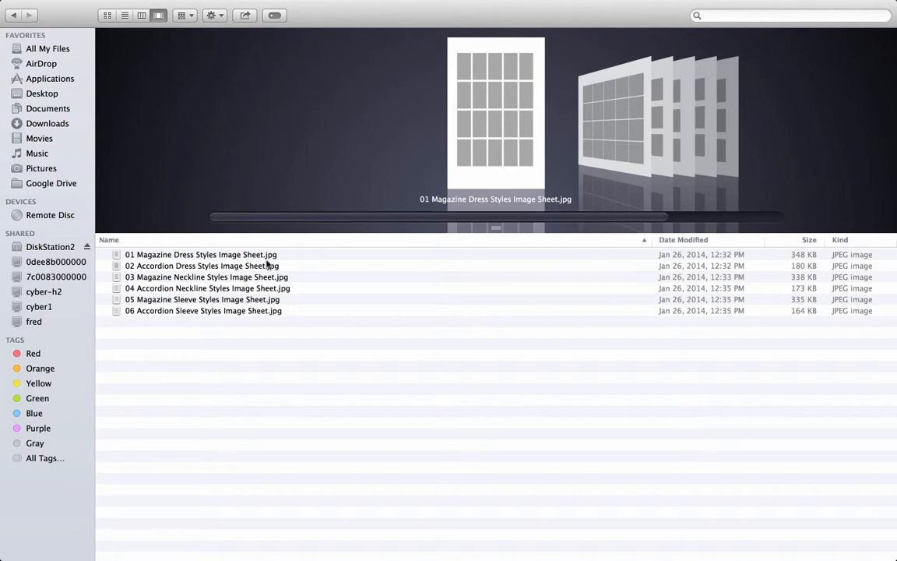
- Browse the six image sheet JPEG files and go back to the Desktop folder
{"action": "left_click", "coordinate": [271, 255]}
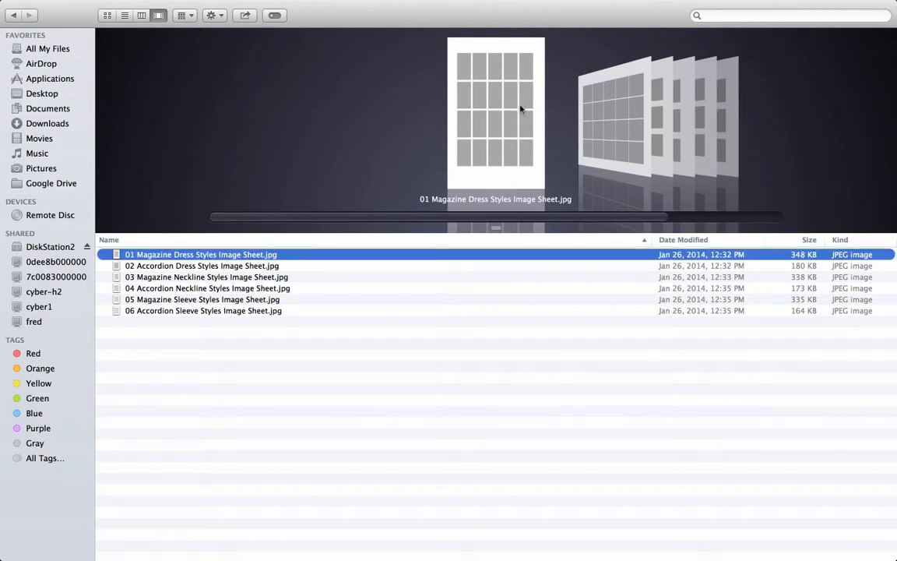
{"action": "left_click", "coordinate": [155, 267]}
{"action": "left_click", "coordinate": [166, 278]}
{"action": "left_click", "coordinate": [173, 291]}
{"action": "left_click", "coordinate": [180, 310]}
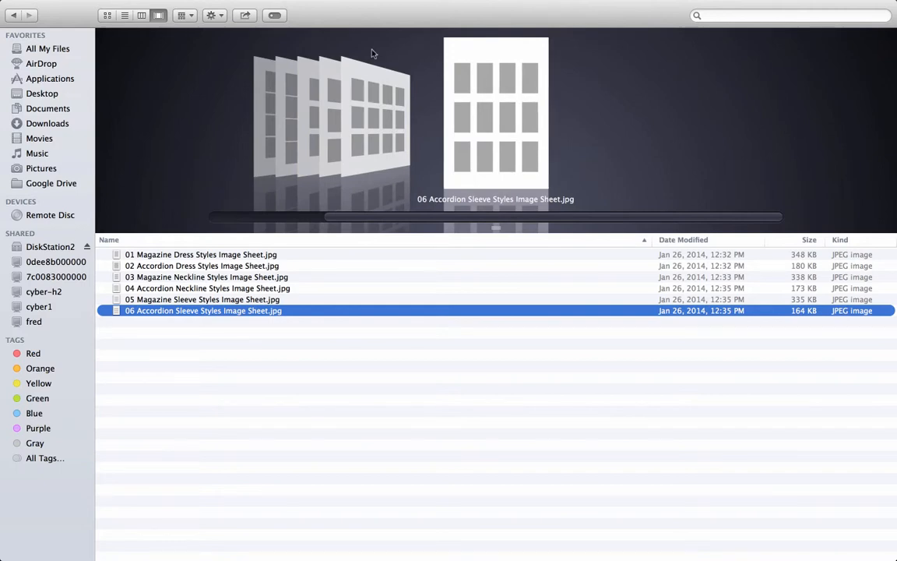
{"action": "left_click", "coordinate": [14, 15]}
{"action": "left_click", "coordinate": [14, 15]}
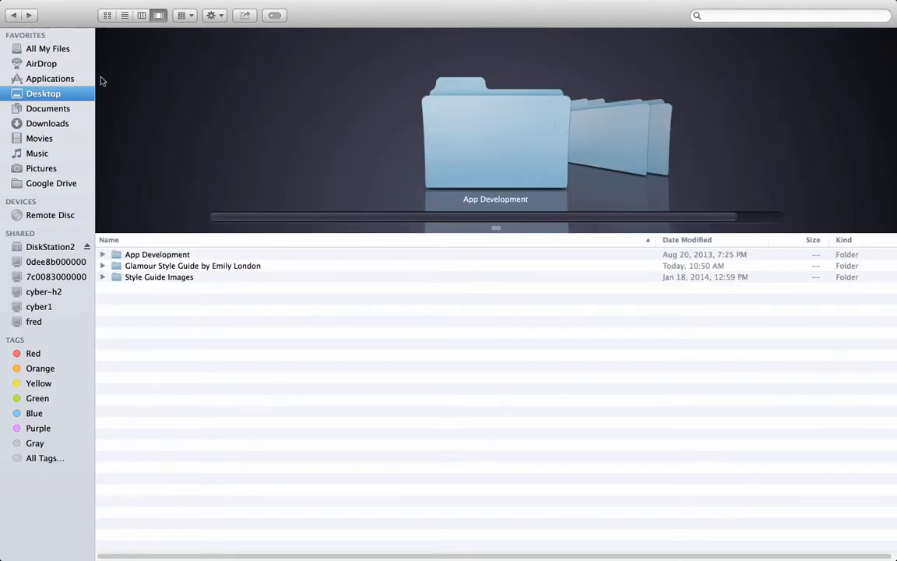
- Open Style Guide Magazine 55x85 Page 01-02 Fullspread.psd from Glamour Style Guide Templates > Magazine Style Guide > Full Spread Pages
{"action": "double_click", "coordinate": [226, 265]}
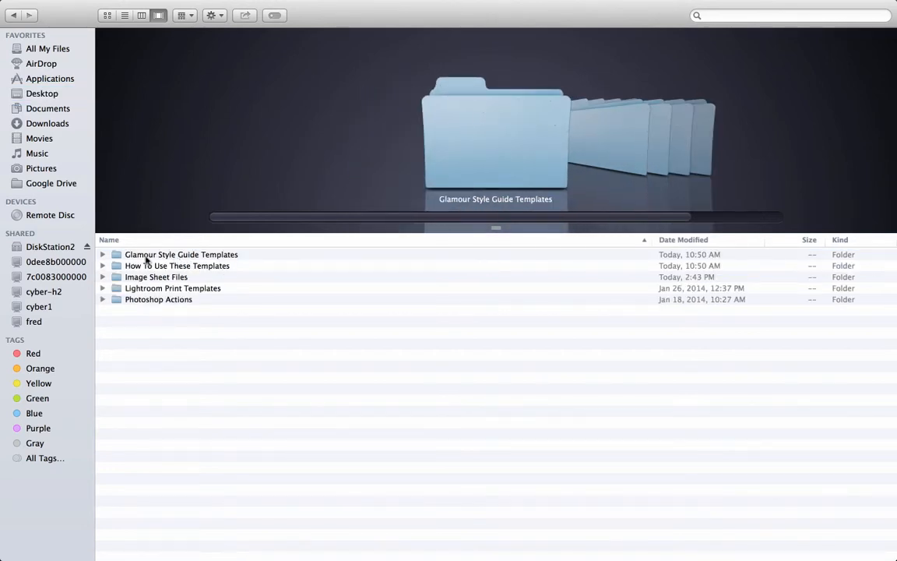
{"action": "left_click", "coordinate": [177, 255]}
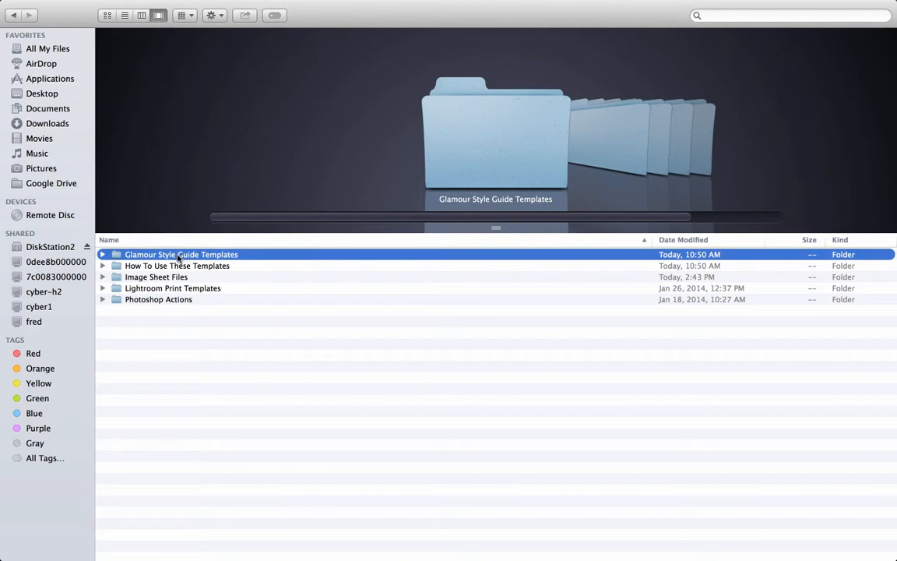
{"action": "double_click", "coordinate": [178, 256]}
{"action": "double_click", "coordinate": [158, 261]}
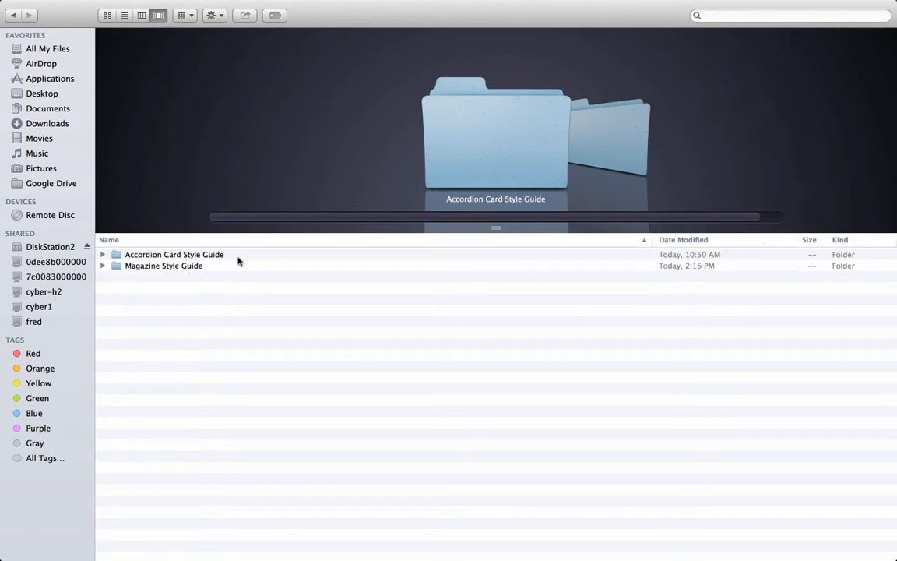
{"action": "left_click", "coordinate": [102, 266]}
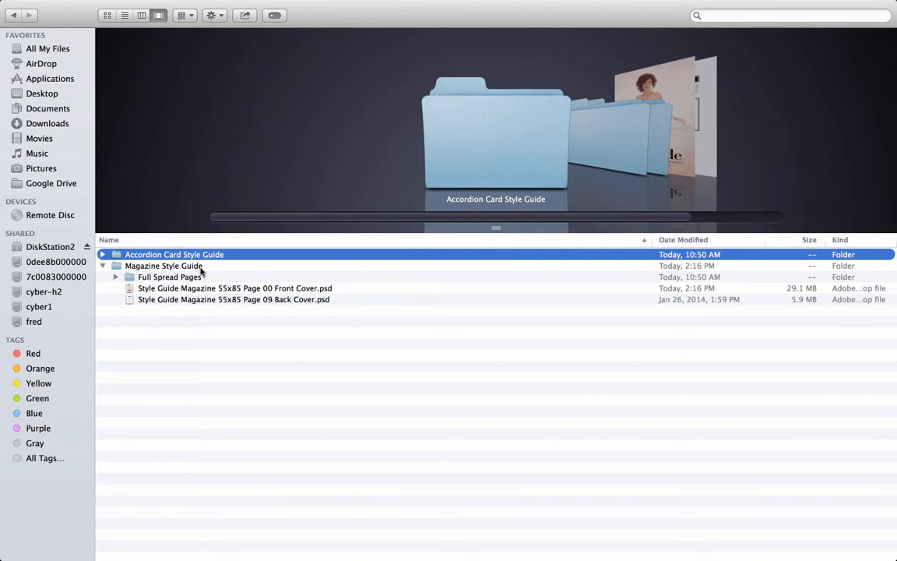
{"action": "left_click", "coordinate": [116, 276]}
{"action": "left_click", "coordinate": [233, 288]}
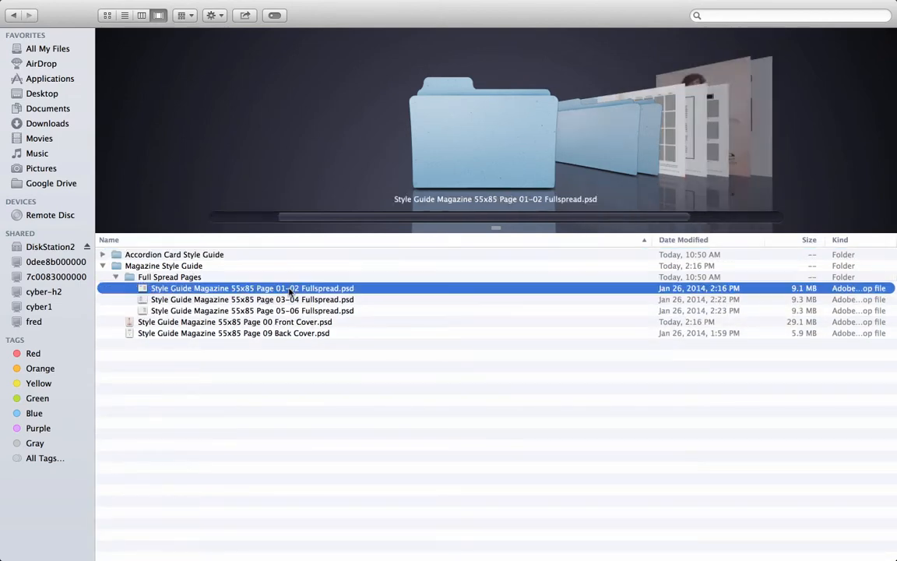
{"action": "double_click", "coordinate": [279, 290]}
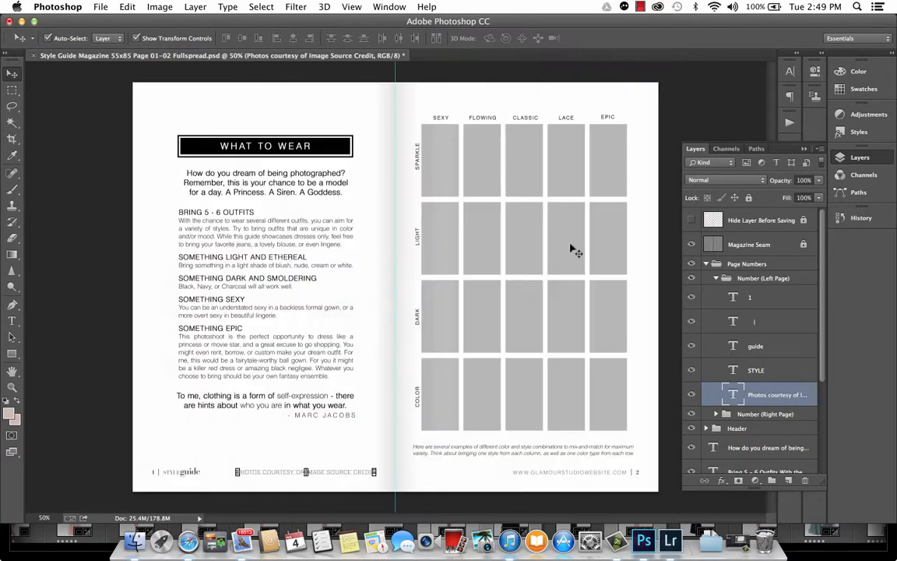
- Hide the 01 Magazine Dress Styles Image Sheet layer and show the Dress Image Blocks Option group
{"action": "mouse_move", "coordinate": [495, 169]}
{"action": "left_mouse_down"}
{"action": "mouse_move", "coordinate": [467, 190]}
{"action": "mouse_move", "coordinate": [488, 166]}
{"action": "left_mouse_up"}
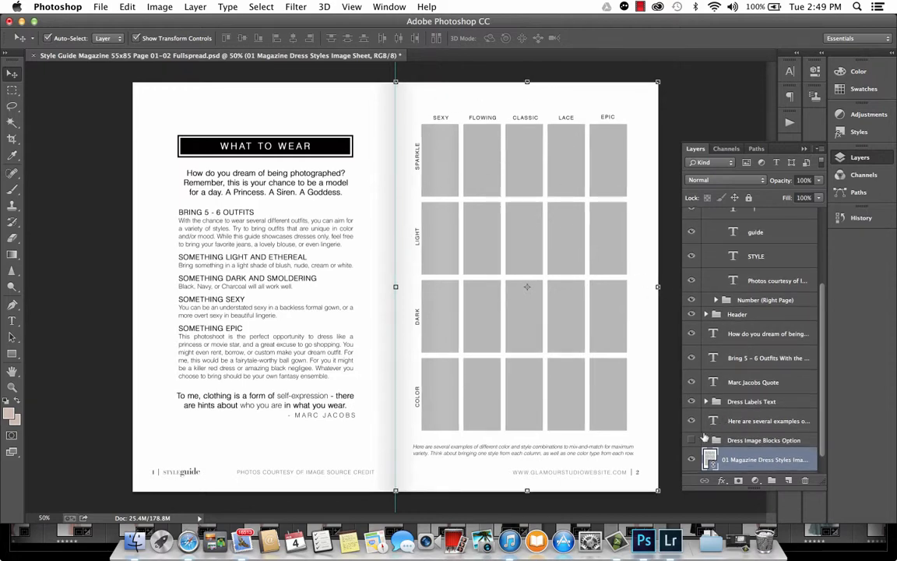
{"action": "left_click", "coordinate": [691, 460]}
{"action": "left_click", "coordinate": [691, 460]}
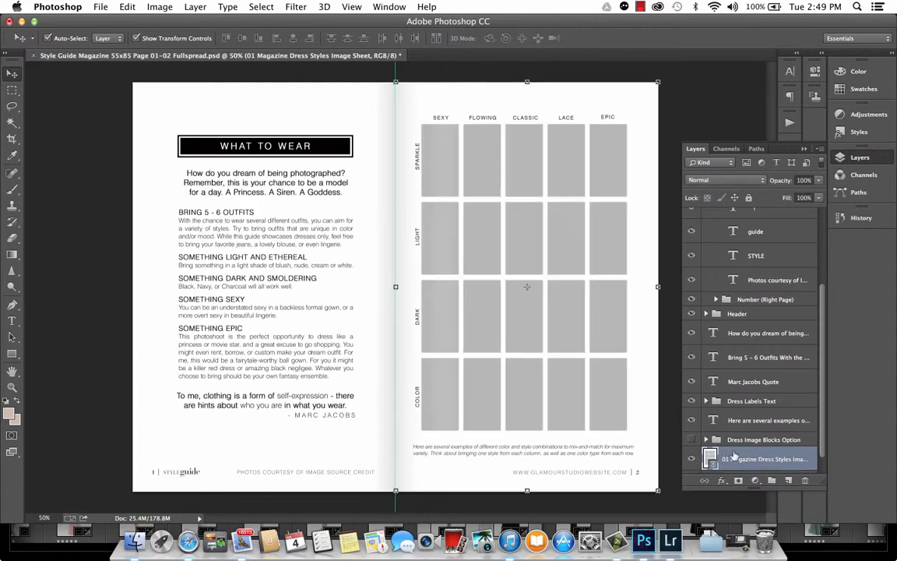
{"action": "scroll", "coordinate": [691, 452], "scroll_direction": "down", "scroll_amount": 1}
{"action": "left_click", "coordinate": [693, 438]}
{"action": "left_click", "coordinate": [692, 438]}
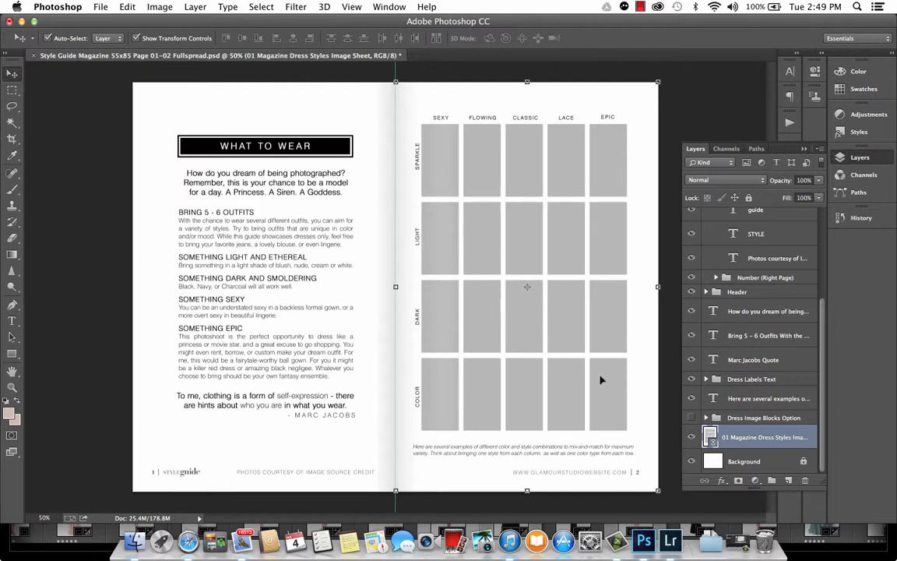
{"action": "left_click", "coordinate": [692, 441]}
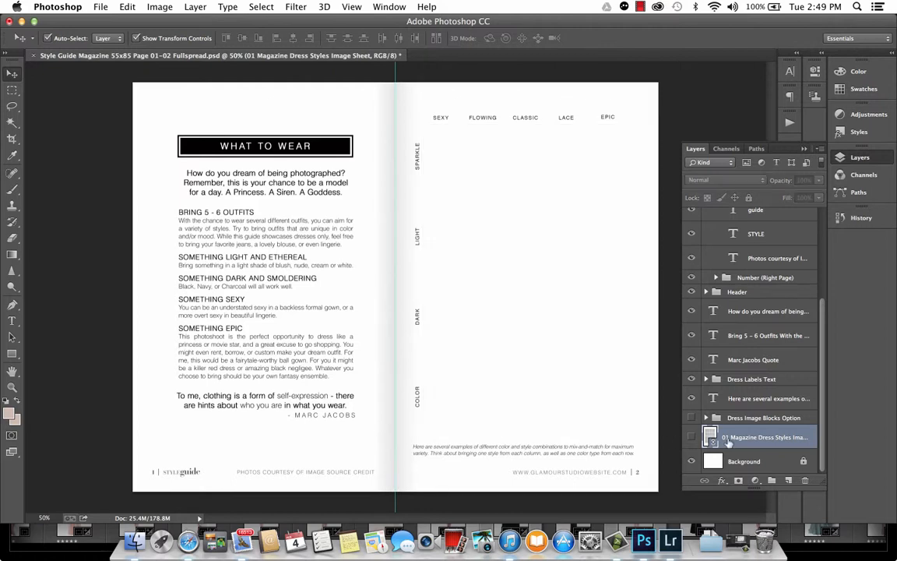
{"action": "left_click", "coordinate": [692, 417]}
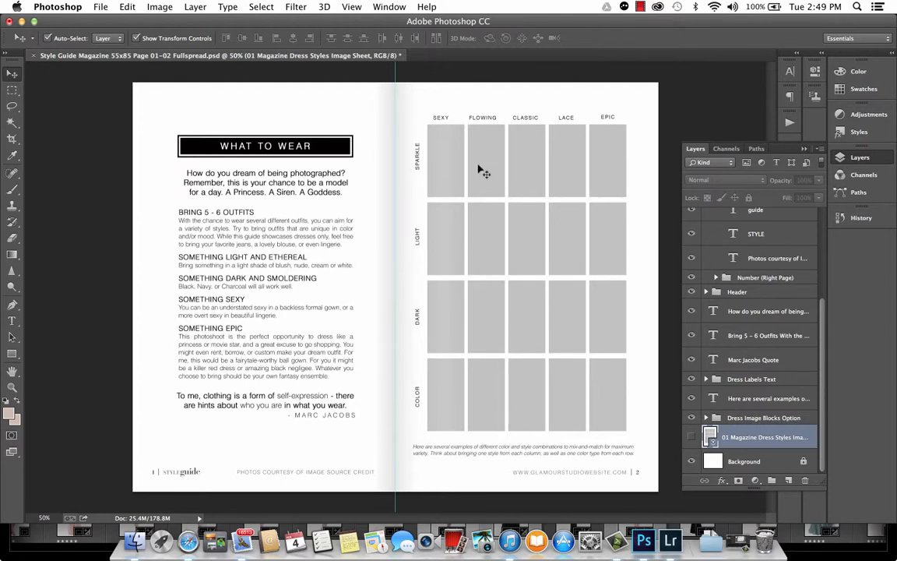
- Select the Sexy Sparkle Dress Block layer and place Style Guide Images-1.jpg as an embedded image above it
{"action": "left_click", "coordinate": [434, 154]}
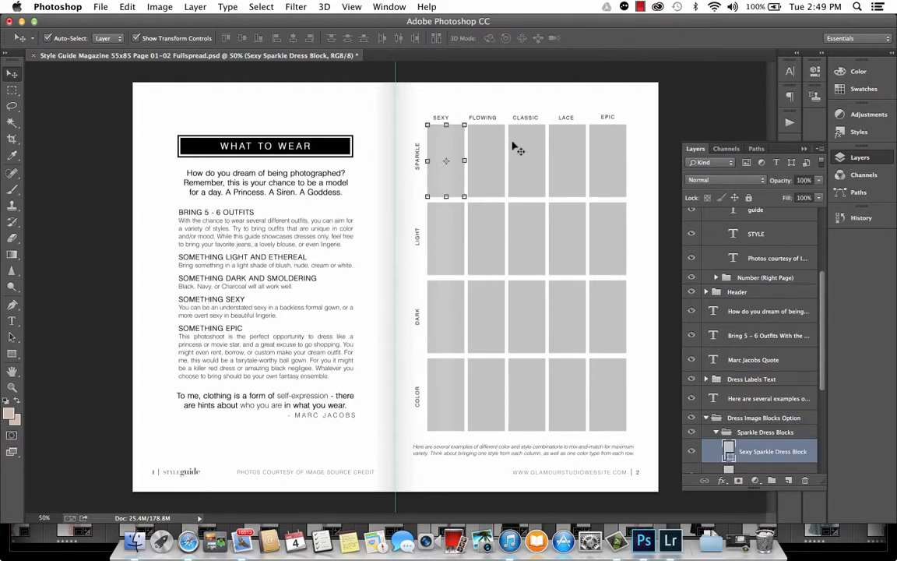
{"action": "left_click", "coordinate": [522, 141]}
{"action": "left_click", "coordinate": [566, 145]}
{"action": "left_click", "coordinate": [608, 153]}
{"action": "left_click", "coordinate": [452, 148]}
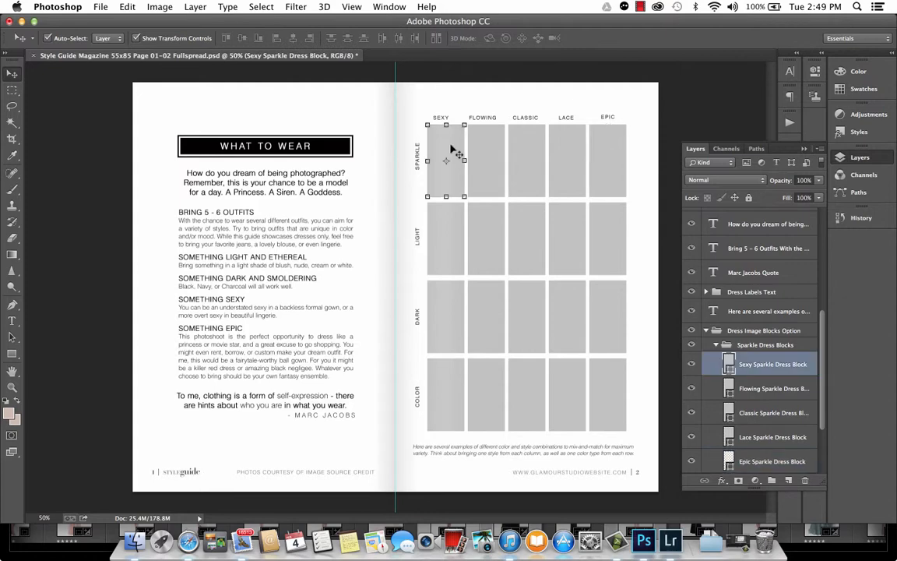
{"action": "left_click", "coordinate": [100, 6]}
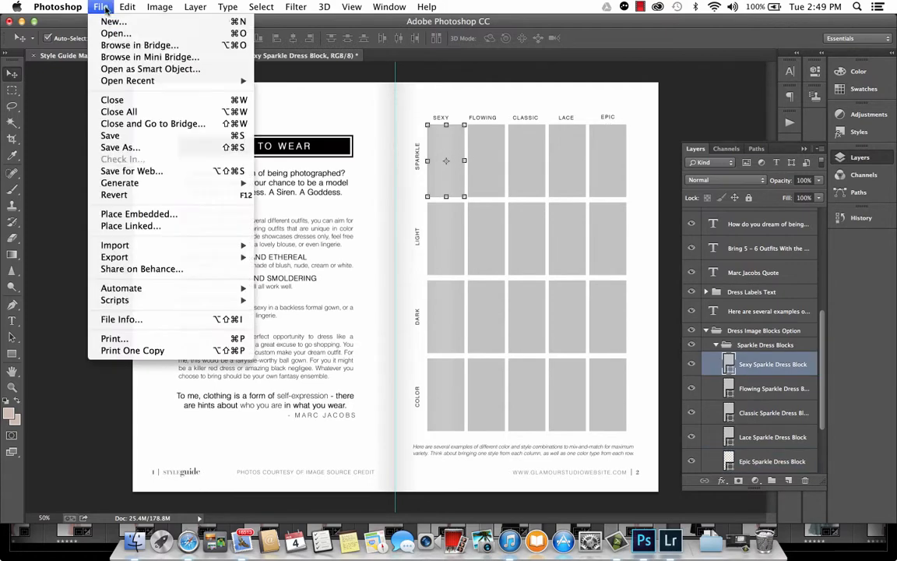
{"action": "left_click", "coordinate": [139, 214]}
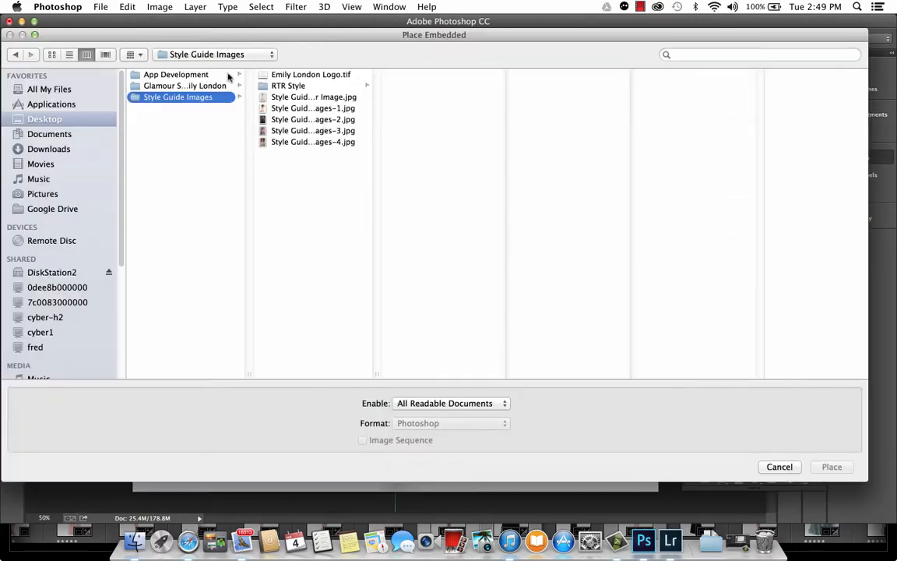
{"action": "left_click", "coordinate": [279, 108]}
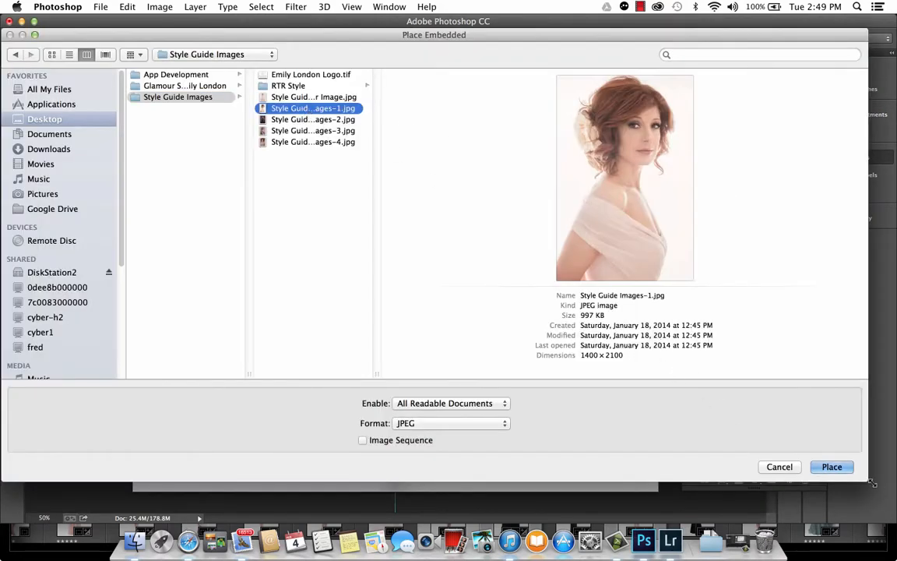
{"action": "key", "text": "Return"}
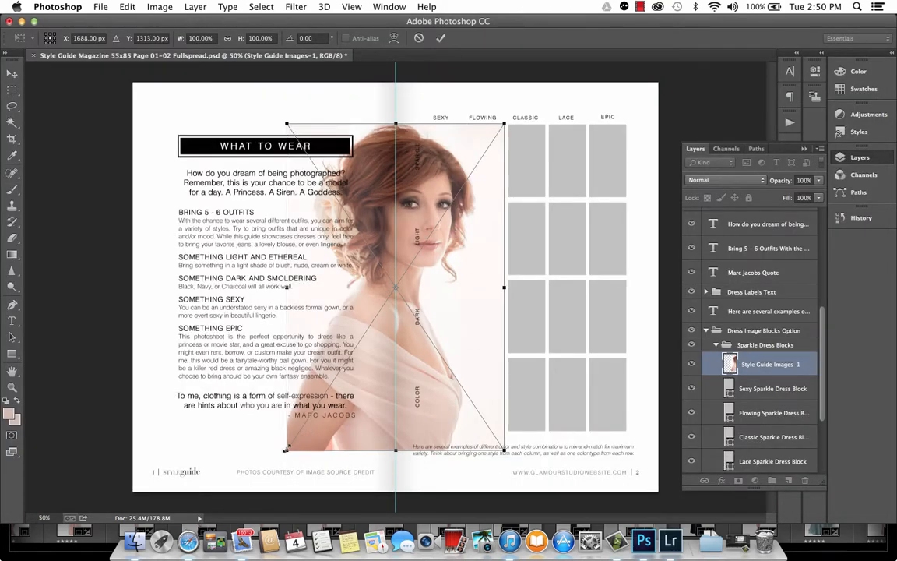
- Scale the placed photo down to the Sexy Sparkle block and make it a clipping mask on that block
{"action": "left_click_drag", "start_coordinate": [286, 449], "coordinate": [430, 195]}
{"action": "key", "text": "Return"}
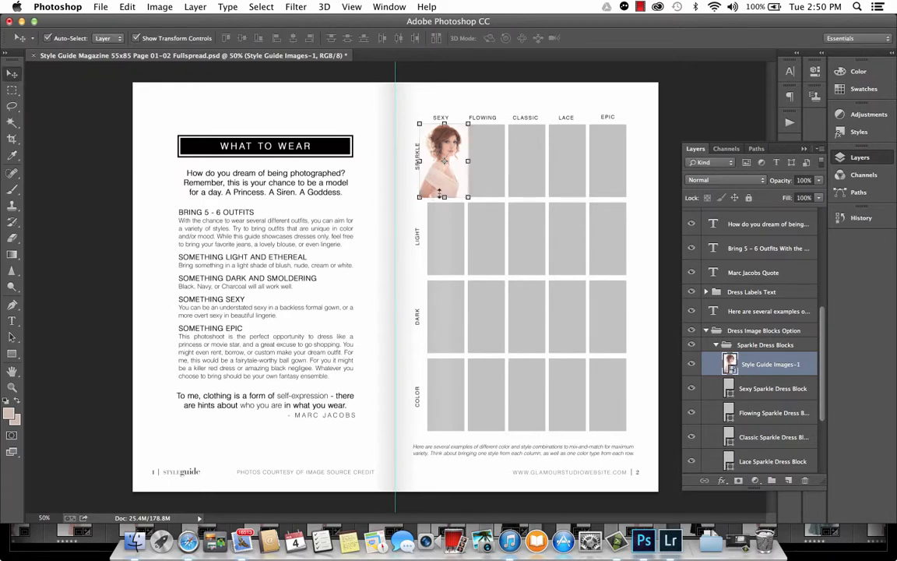
{"action": "right_click", "coordinate": [743, 364]}
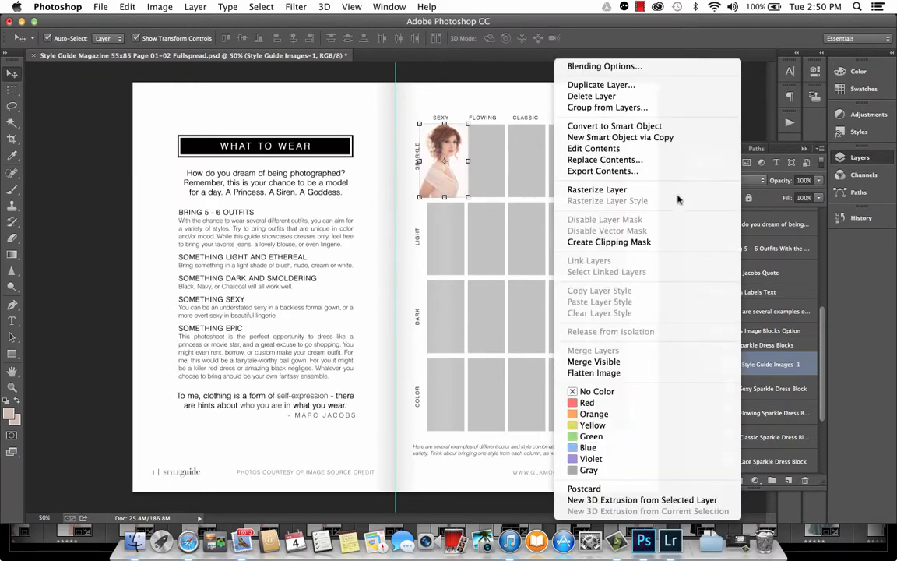
{"action": "left_click", "coordinate": [623, 242]}
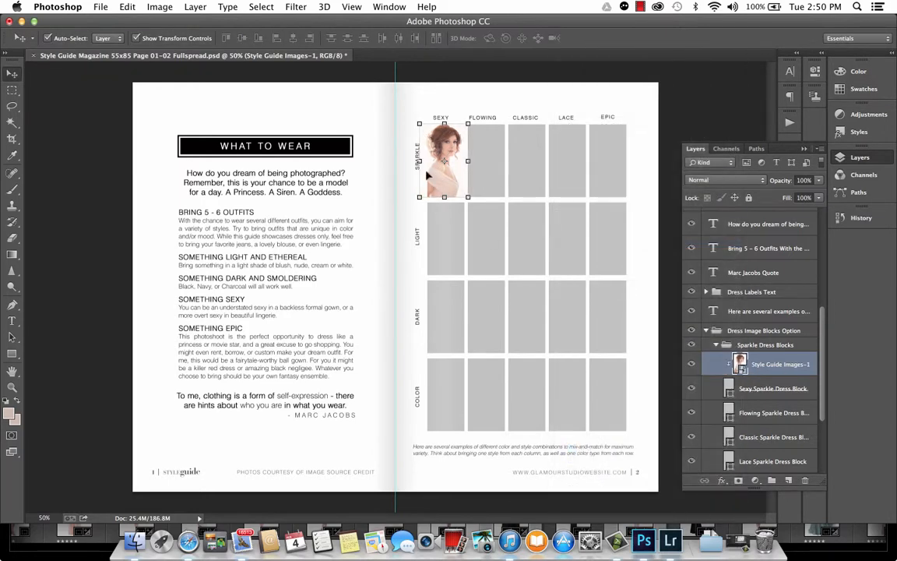
- Reposition the clipped photo slightly upward within the Sexy Sparkle block
{"action": "left_click", "coordinate": [407, 110]}
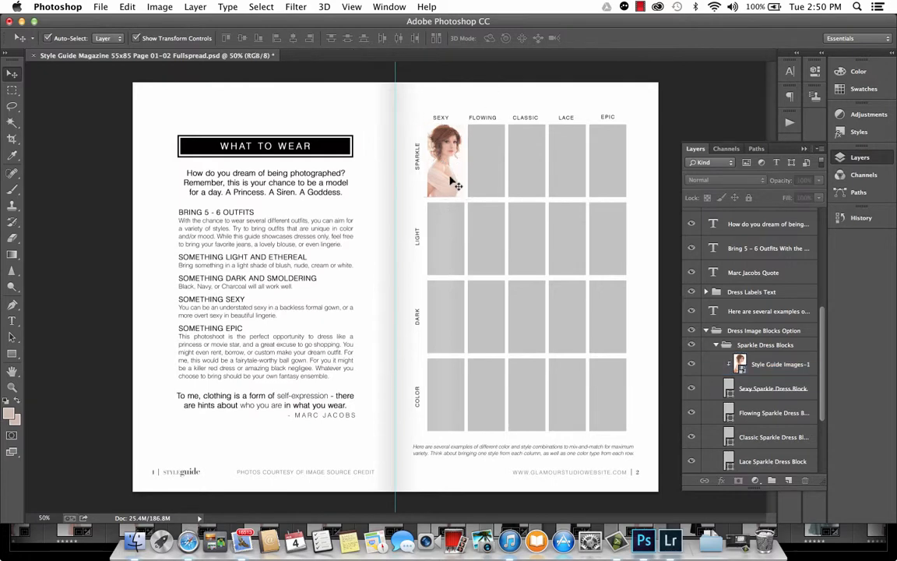
{"action": "left_click", "coordinate": [456, 184]}
{"action": "left_click_drag", "start_coordinate": [455, 185], "coordinate": [451, 148]}
{"action": "left_click", "coordinate": [555, 93]}
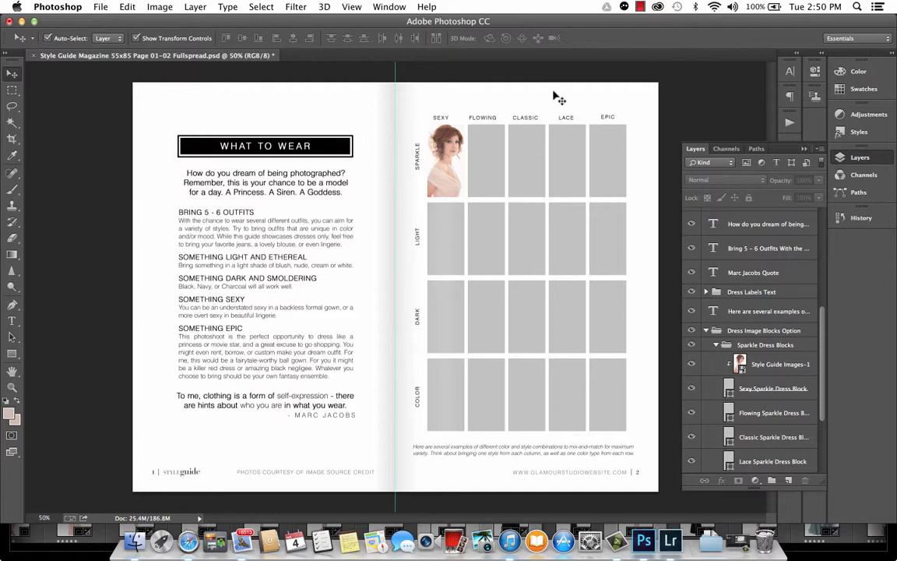
- Delete the Style Guide Images-1 layer
{"action": "left_click", "coordinate": [759, 366]}
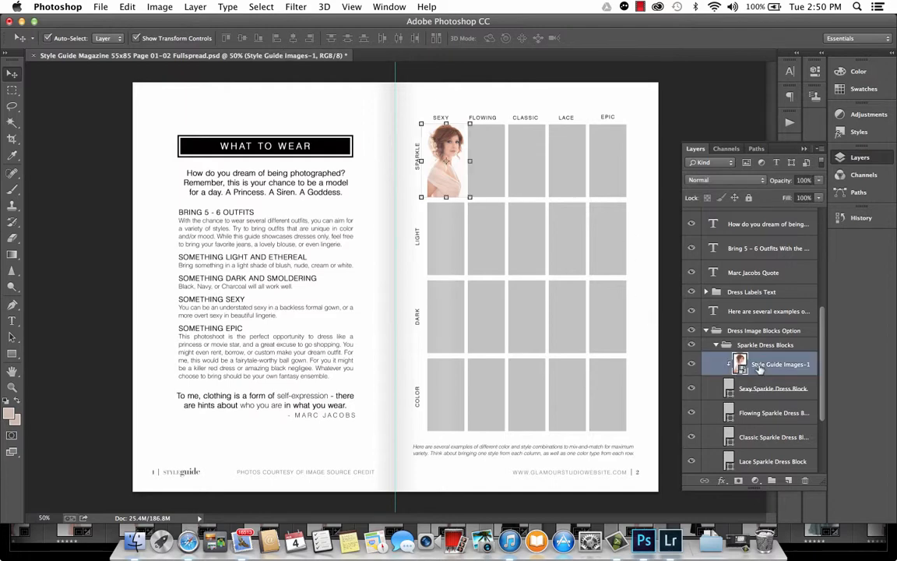
{"action": "key", "text": "Delete"}
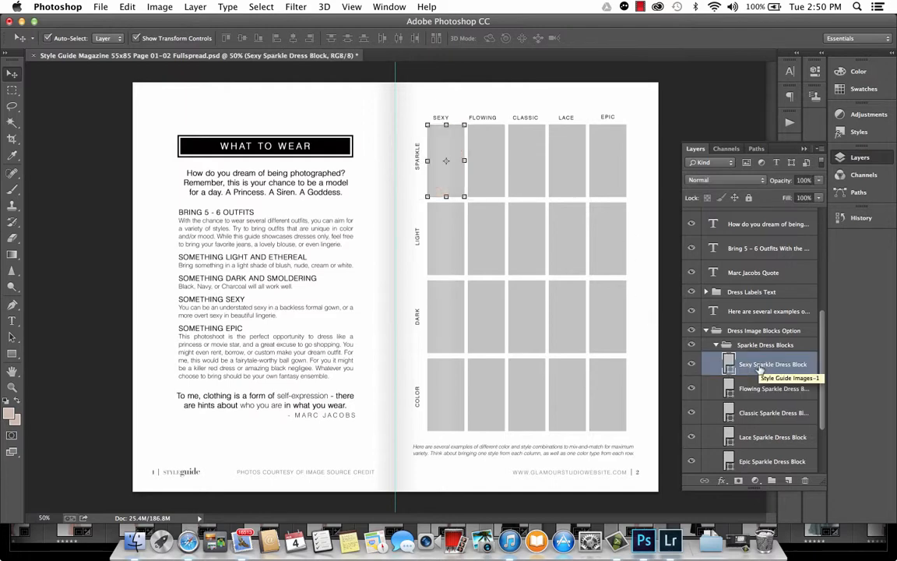
- Hide and collapse the Dress Image Blocks Option group, and show and select the 01 Magazine Dress Styles Image Sheet layer
{"action": "left_click", "coordinate": [692, 330]}
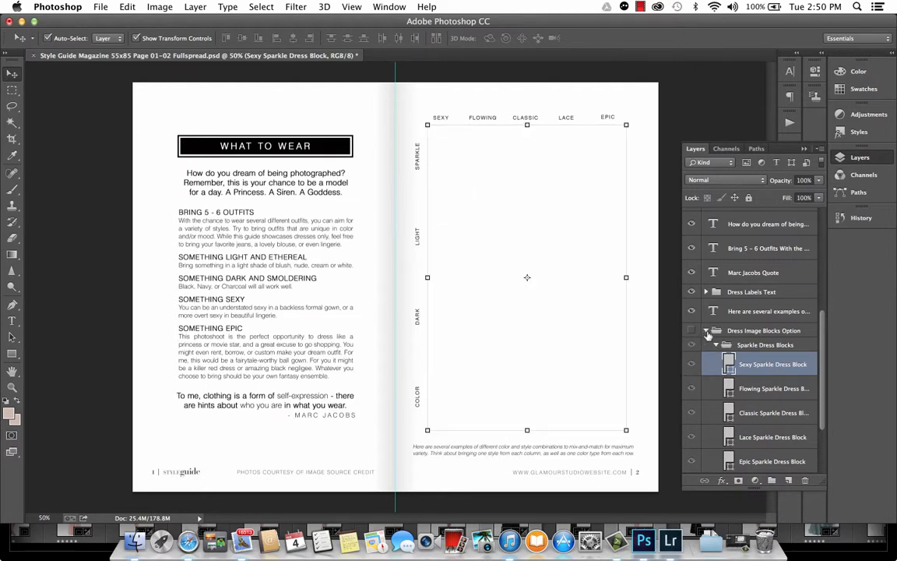
{"action": "left_click", "coordinate": [706, 330]}
{"action": "left_click", "coordinate": [691, 438]}
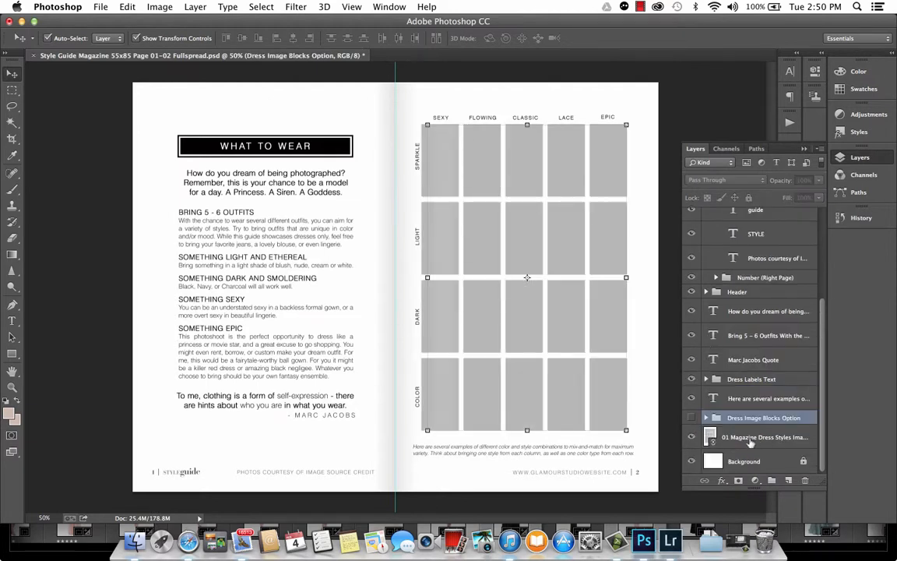
{"action": "left_click", "coordinate": [767, 439]}
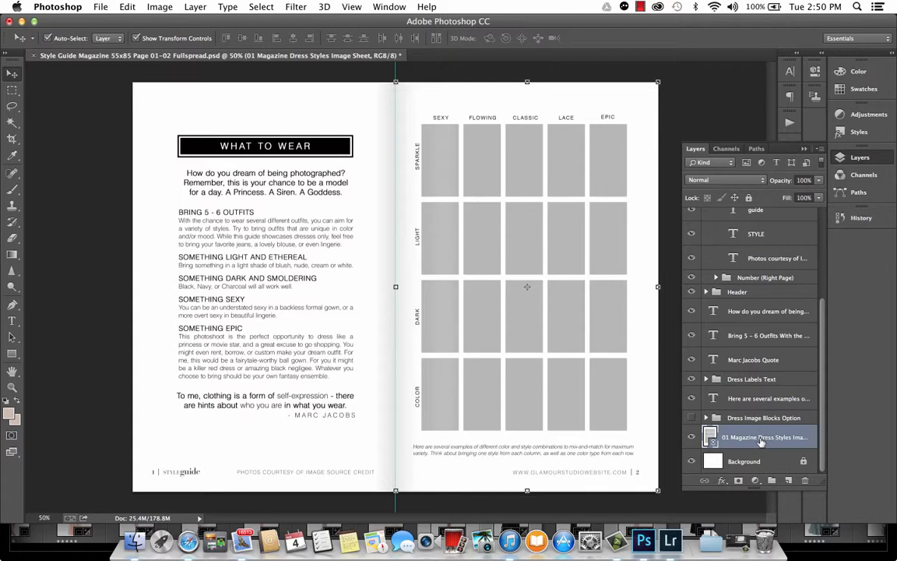
- Switch to Lightroom and expand the Collections panel to view the dress style collections
{"action": "left_click", "coordinate": [672, 541]}
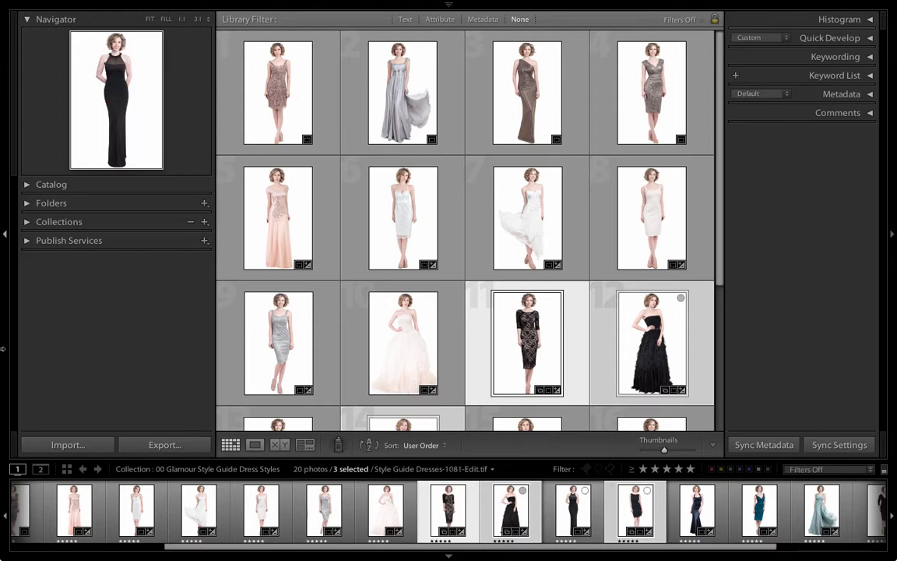
{"action": "left_click", "coordinate": [43, 221]}
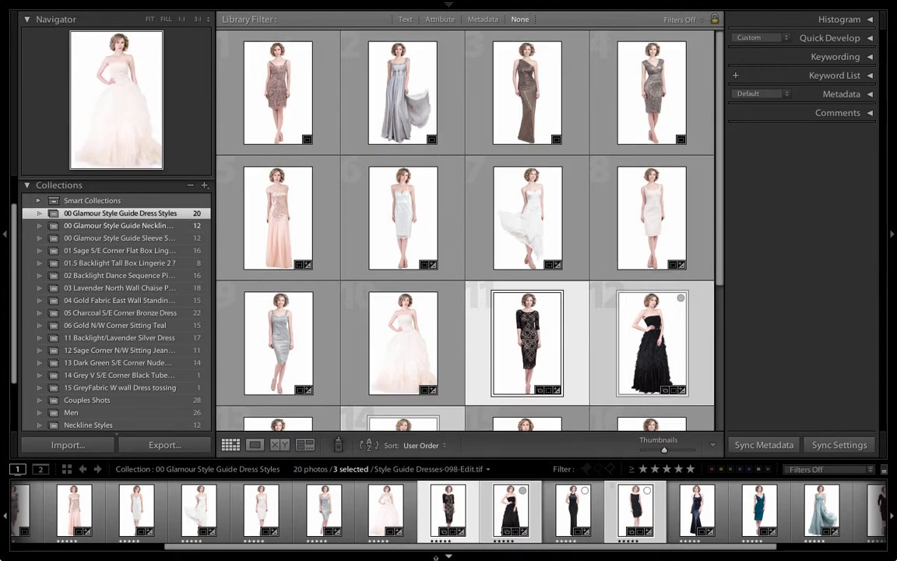
- Switch to Photoshop to inspect the empty dress grid template, then return to Lightroom
{"action": "key", "text": "ctrl+Up"}
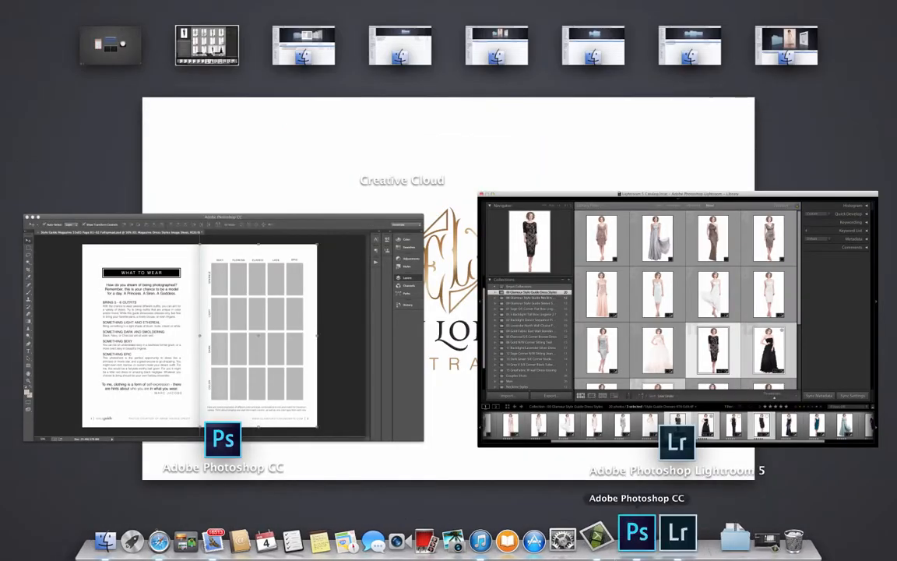
{"action": "left_click", "coordinate": [639, 533]}
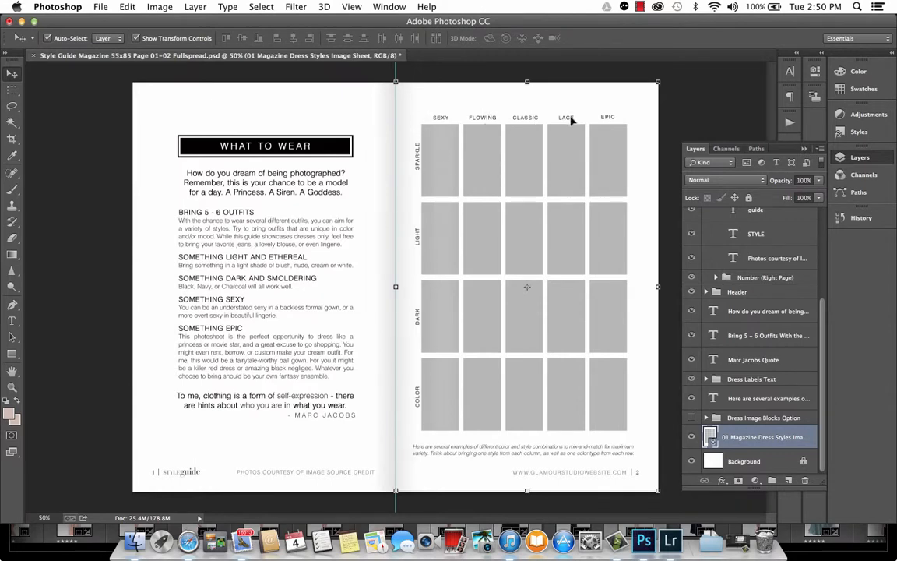
{"action": "left_click", "coordinate": [528, 119]}
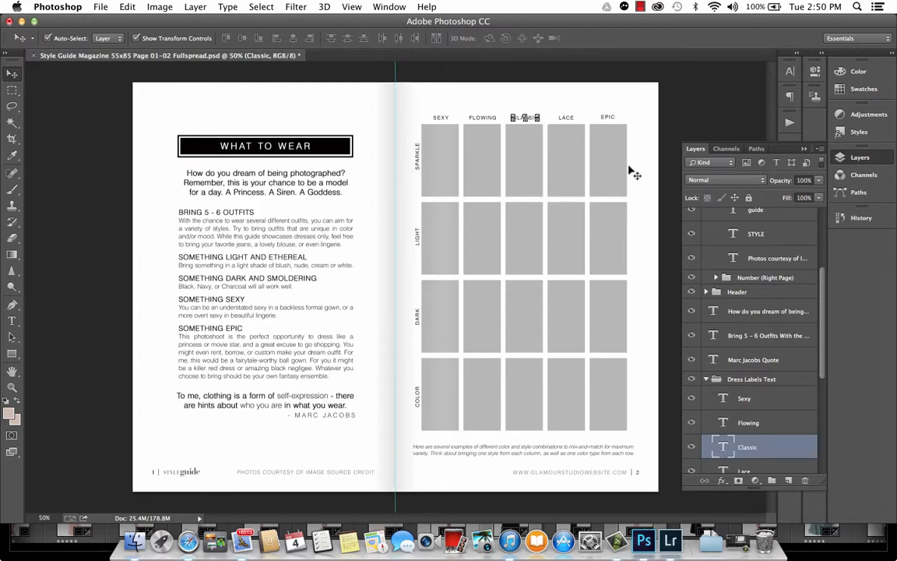
{"action": "left_click", "coordinate": [619, 140]}
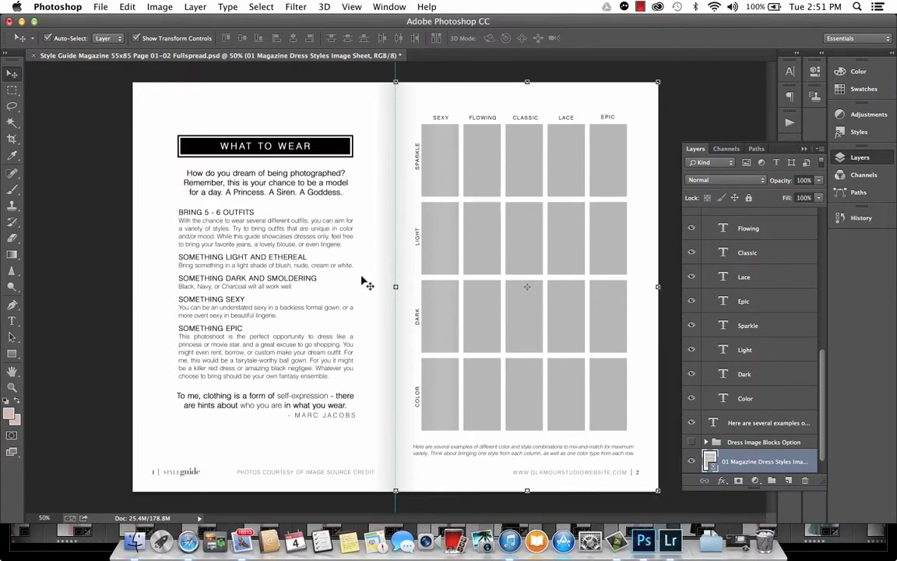
{"action": "left_click", "coordinate": [678, 545]}
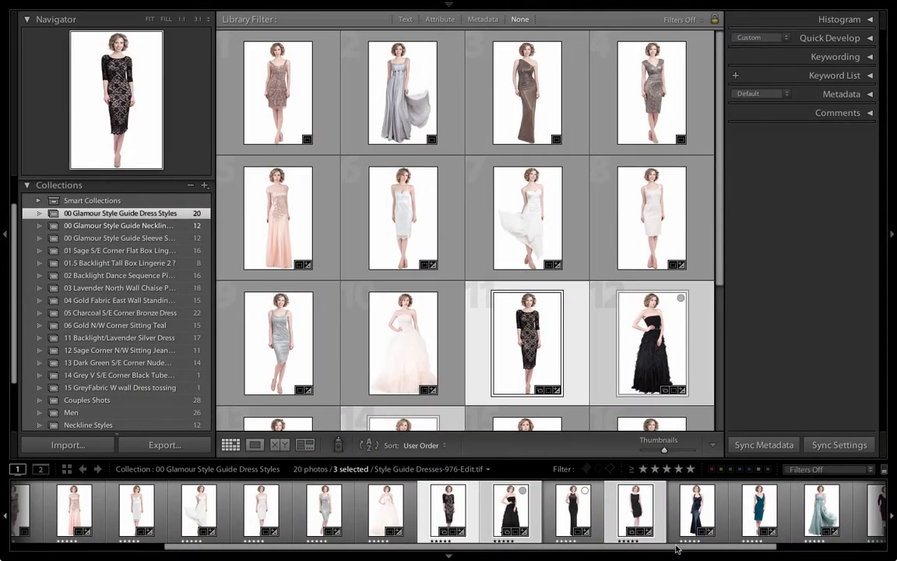
- Select all dress photos, open the Print module and apply the 01 Magazine Dress Styles image sheet template
{"action": "key", "text": "super+a"}
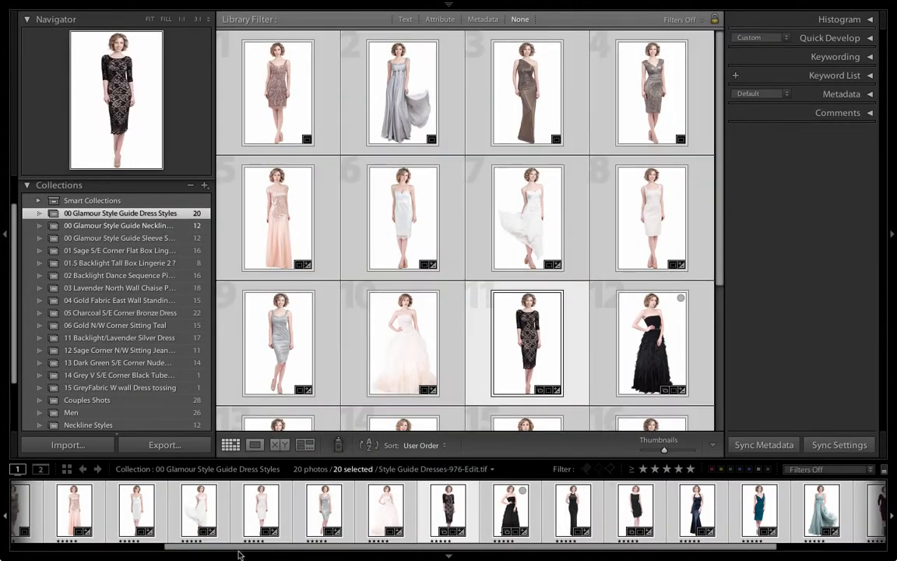
{"action": "mouse_move", "coordinate": [458, 3]}
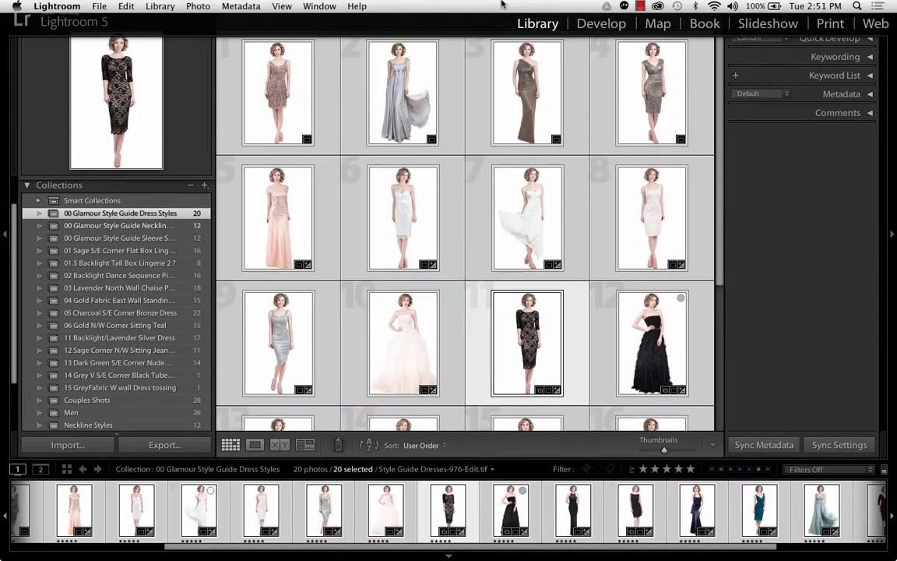
{"action": "left_click", "coordinate": [830, 24]}
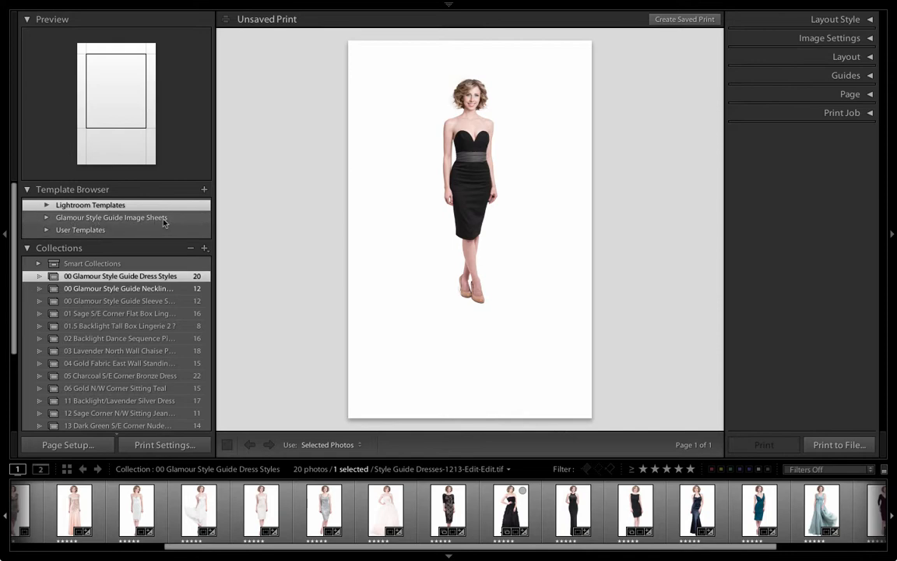
{"action": "left_click", "coordinate": [47, 218]}
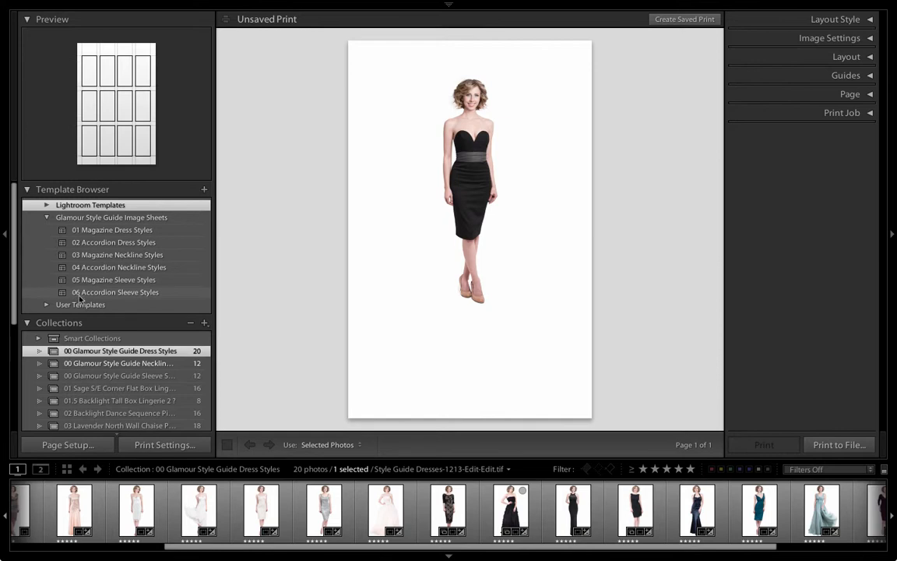
{"action": "left_click", "coordinate": [93, 230]}
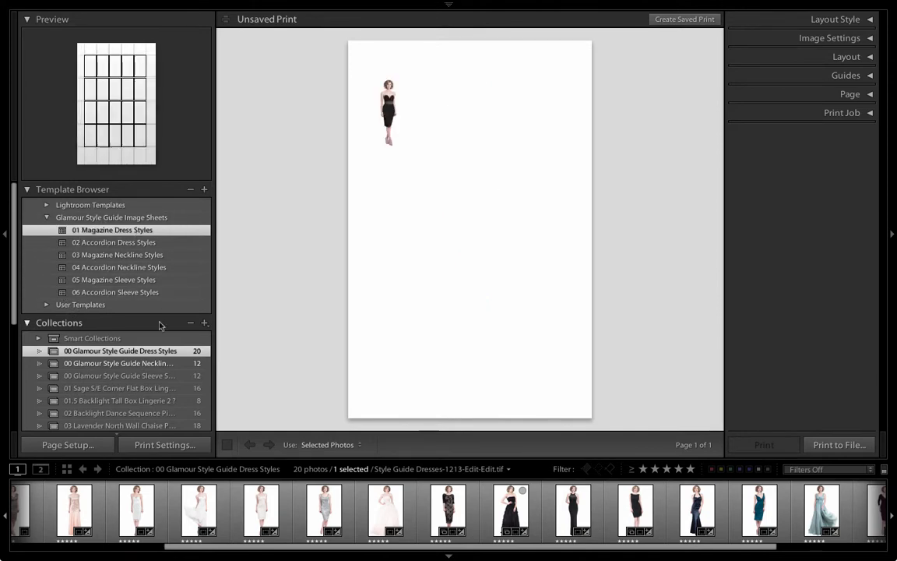
{"action": "key", "text": "ctrl+a"}
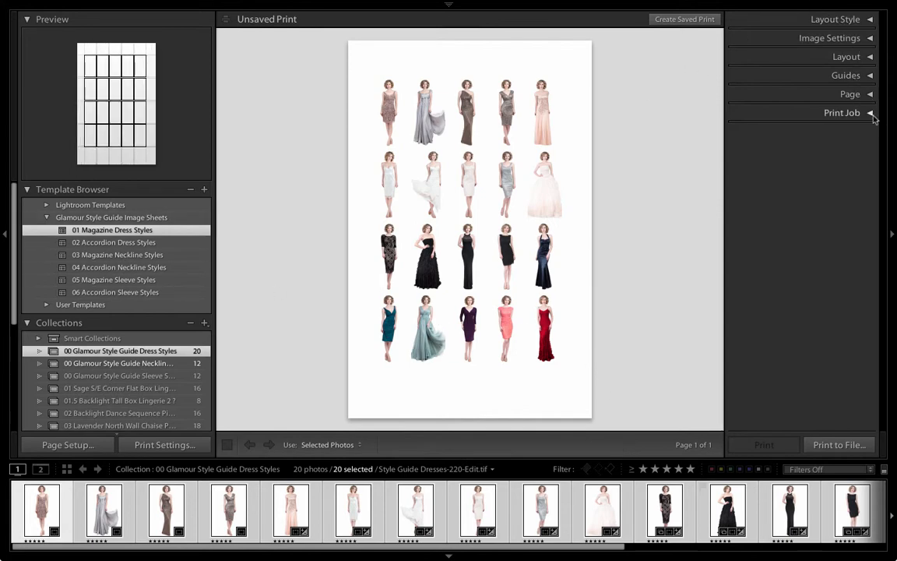
- In the print job settings, set Media Type to Glossy and turn off Print Adjustment
{"action": "left_click", "coordinate": [871, 114]}
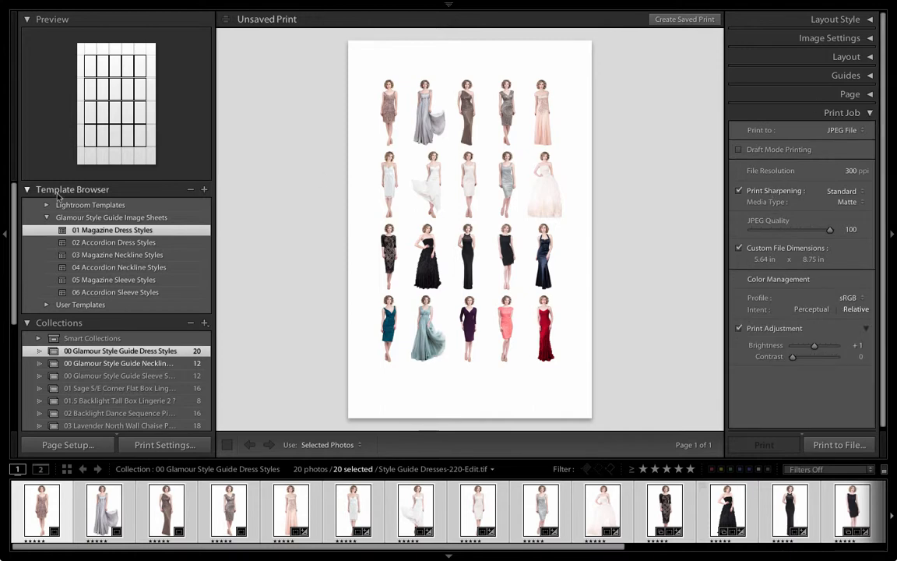
{"action": "left_click", "coordinate": [848, 202]}
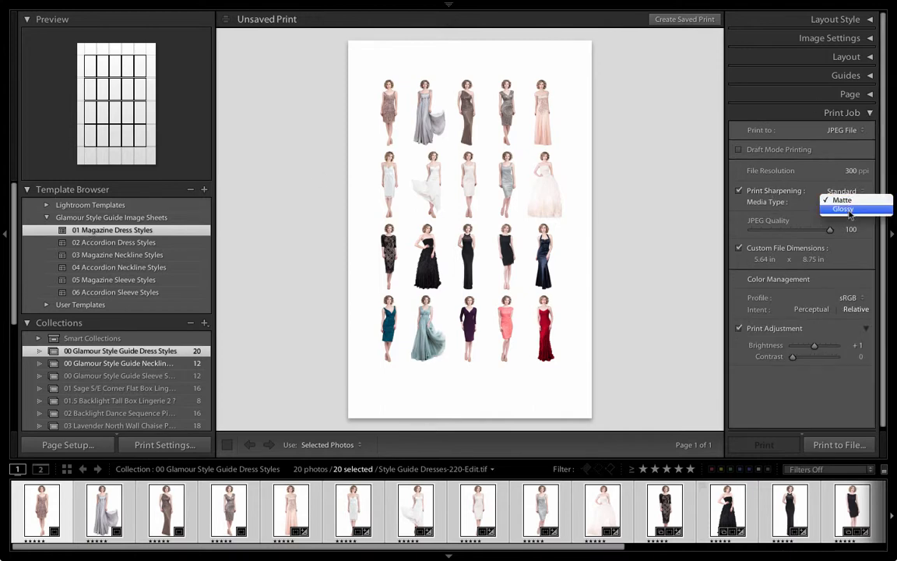
{"action": "left_click", "coordinate": [850, 209]}
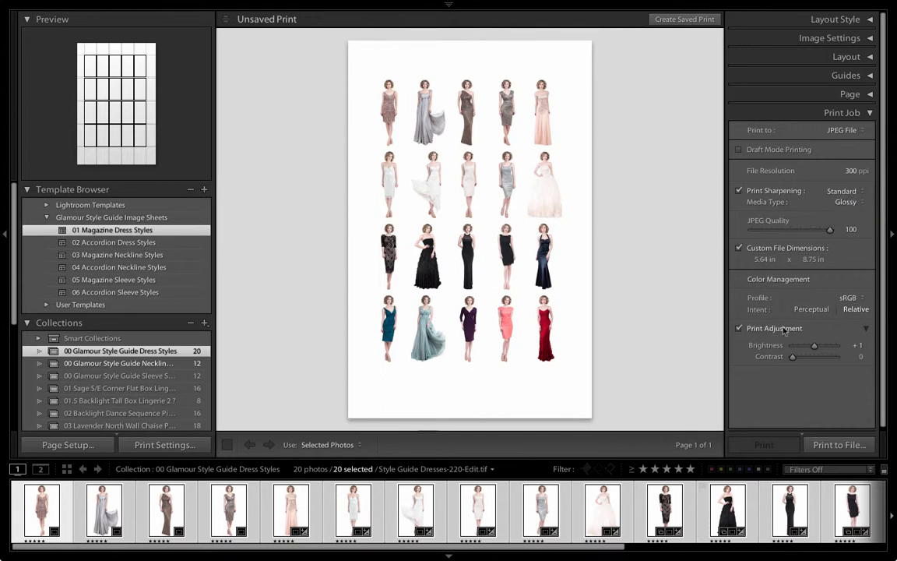
{"action": "left_click", "coordinate": [739, 328]}
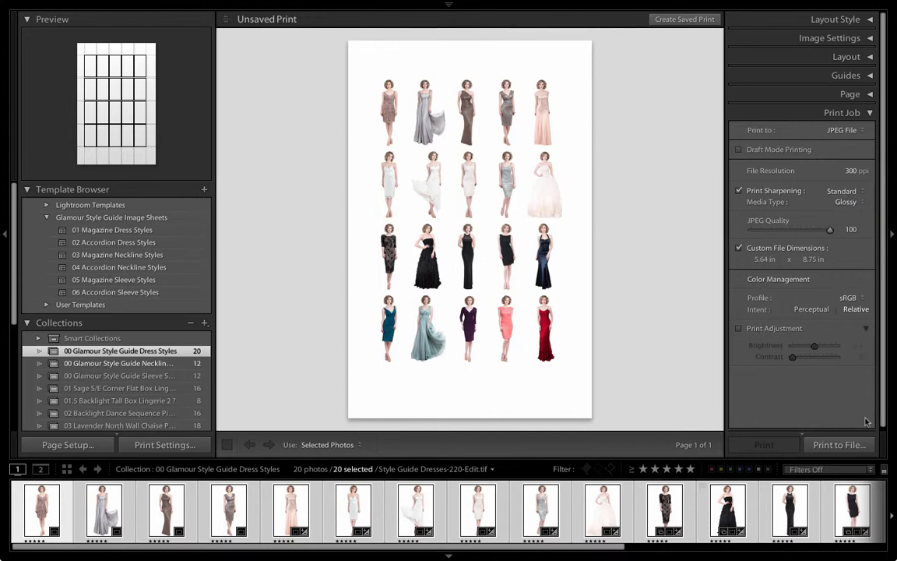
- Print to file as 01 Magazine Dress Styles Image Sheet in the Image Sheet Files folder, replacing the existing file
{"action": "left_click", "coordinate": [855, 446]}
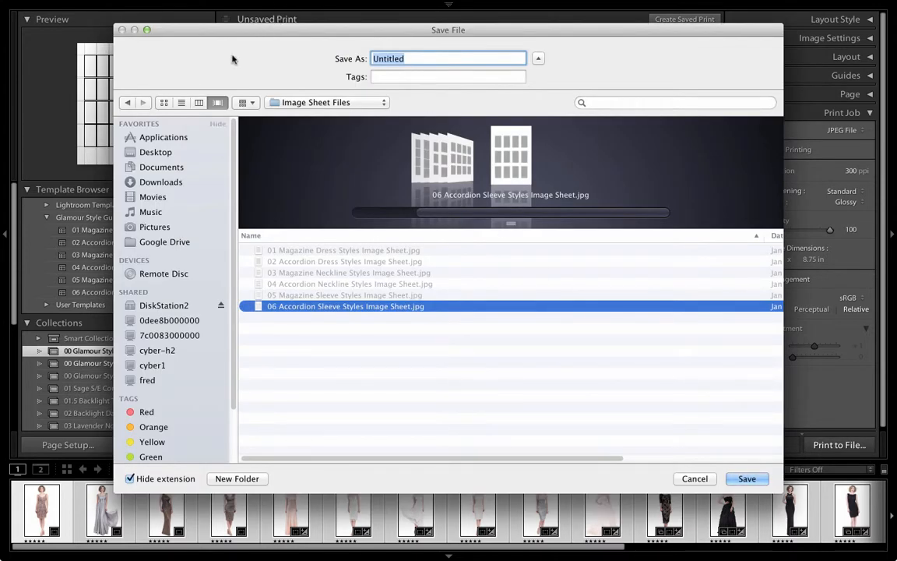
{"action": "left_click", "coordinate": [319, 102]}
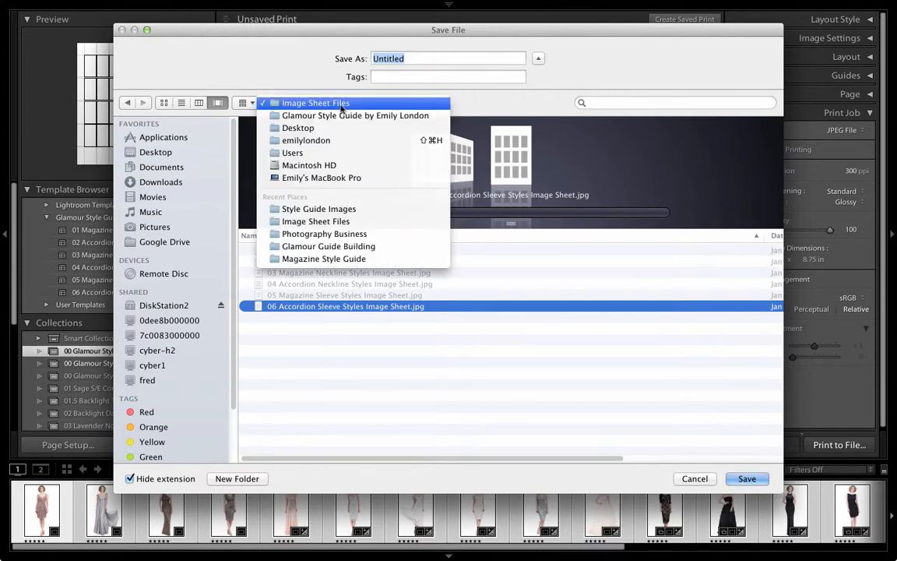
{"action": "left_click", "coordinate": [381, 102]}
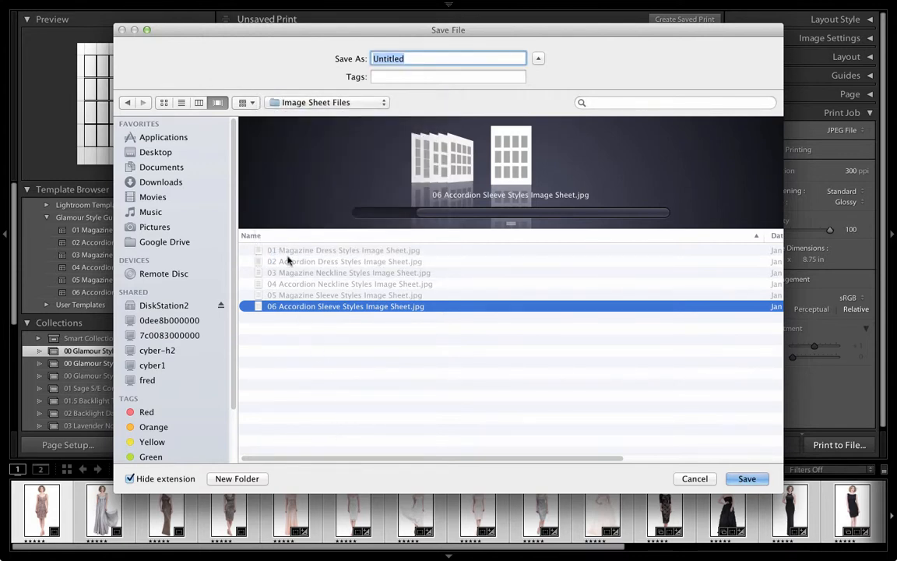
{"action": "left_click", "coordinate": [286, 250]}
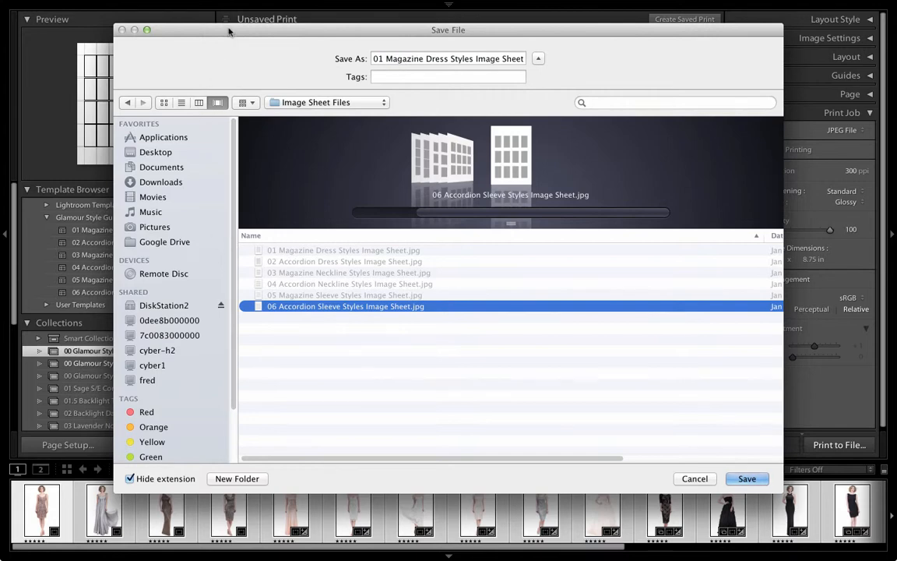
{"action": "left_click_drag", "start_coordinate": [229, 32], "coordinate": [300, 37]}
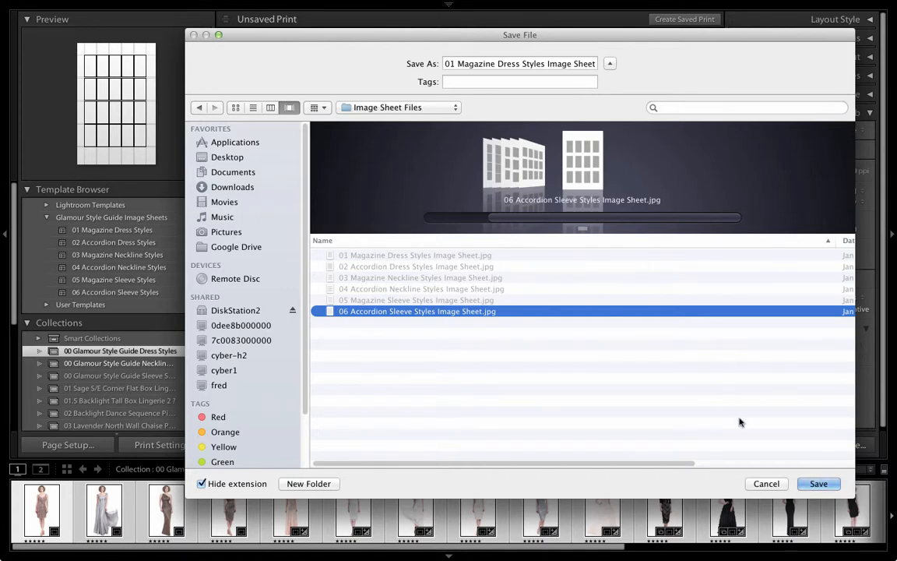
{"action": "left_click", "coordinate": [818, 483]}
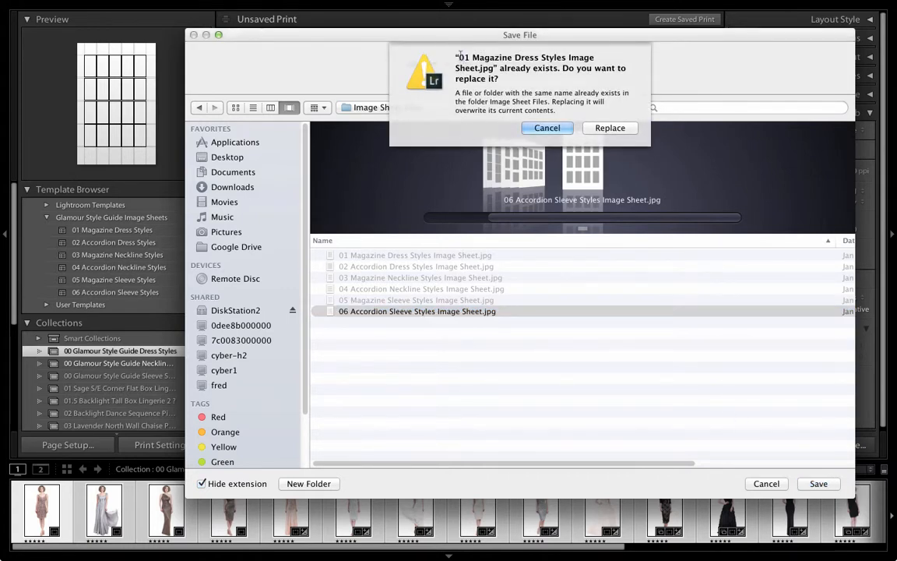
{"action": "left_click_drag", "start_coordinate": [460, 54], "coordinate": [493, 69]}
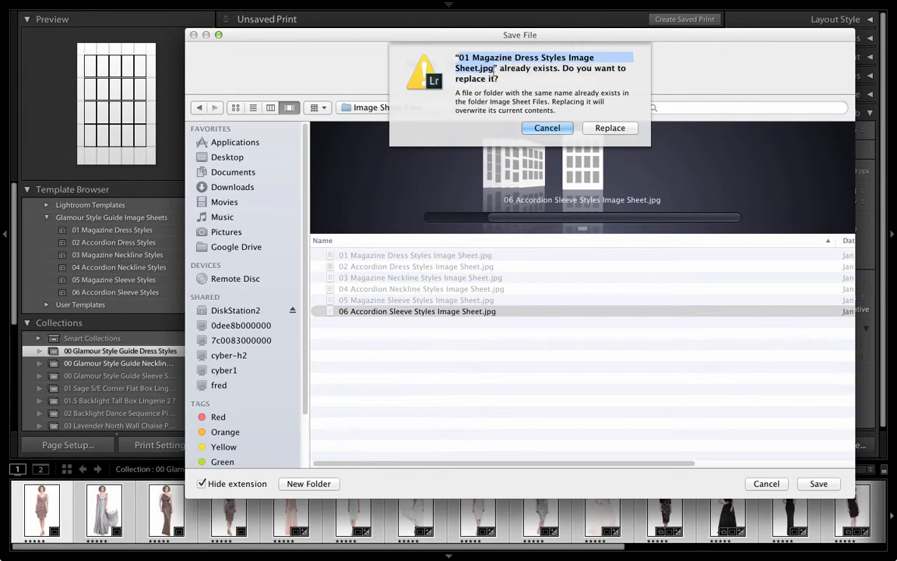
{"action": "left_click", "coordinate": [538, 70]}
{"action": "left_click", "coordinate": [623, 128]}
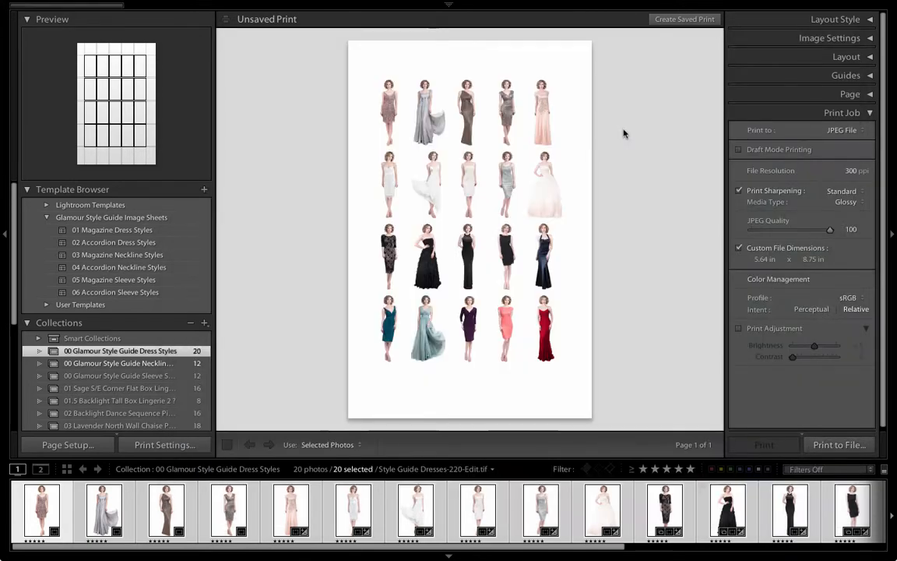
- Switch to Photoshop and update all modified smart object content to load the new image sheet
{"action": "key", "text": "ctrl+Up"}
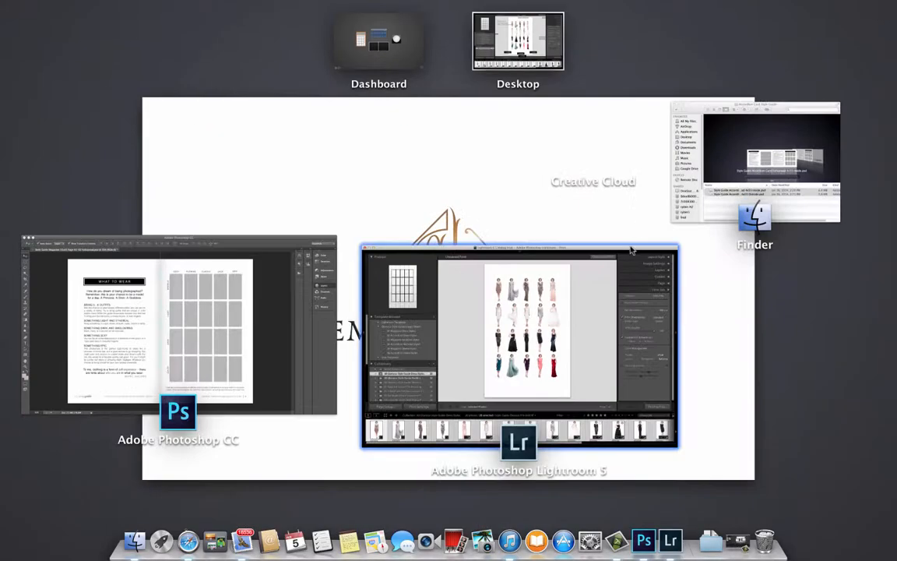
{"action": "left_click", "coordinate": [256, 296]}
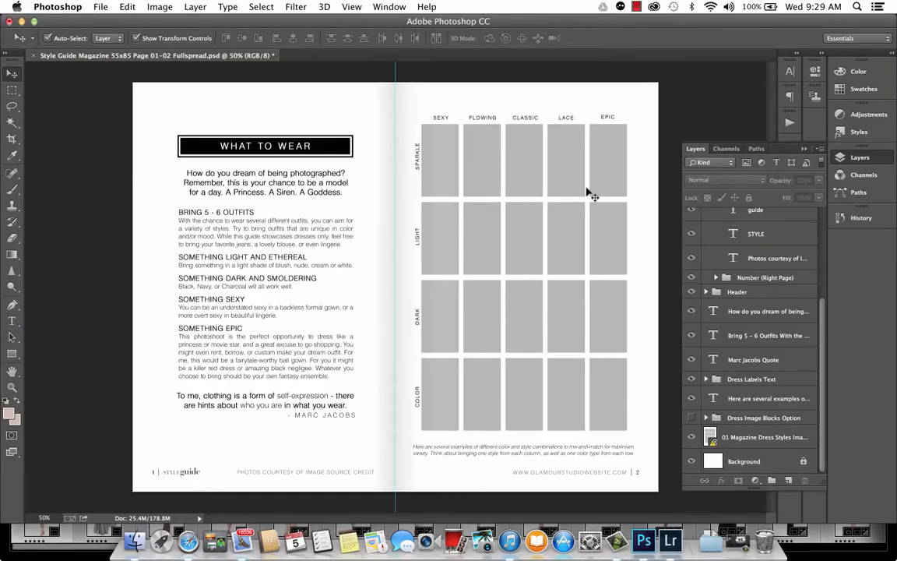
{"action": "left_click", "coordinate": [197, 7]}
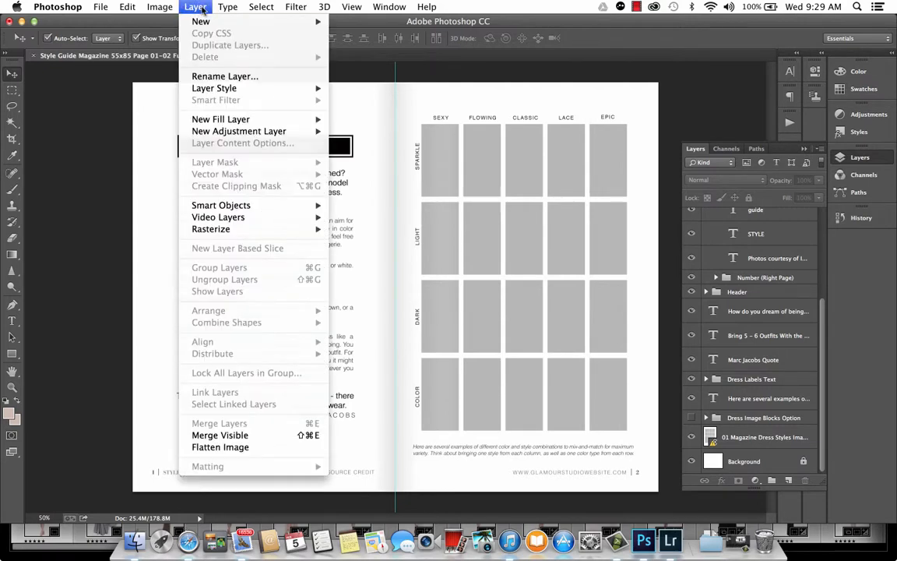
{"action": "mouse_move", "coordinate": [231, 209]}
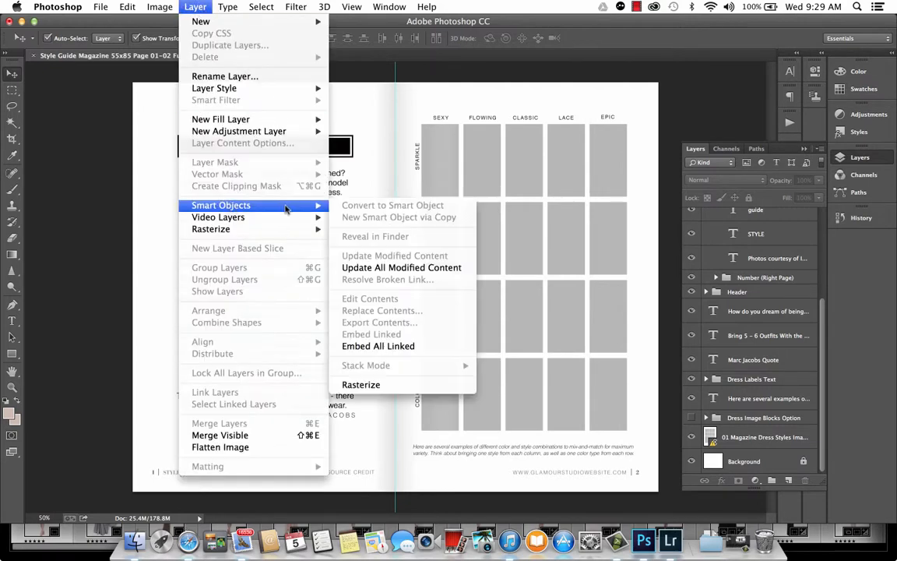
{"action": "left_click", "coordinate": [433, 269]}
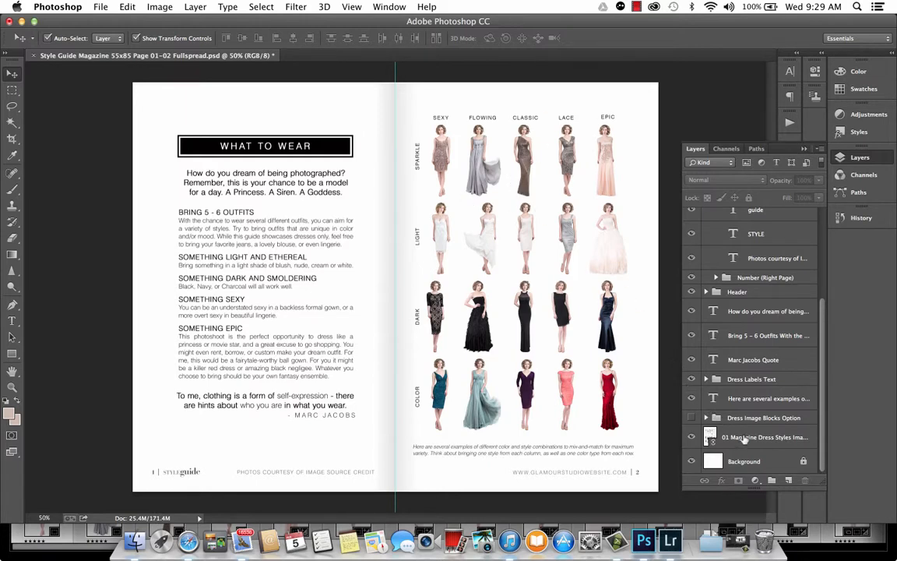
- Select the 01 Magazine Dress Styles Image Sheet layer and update all modified content from its context menu
{"action": "left_click", "coordinate": [732, 438]}
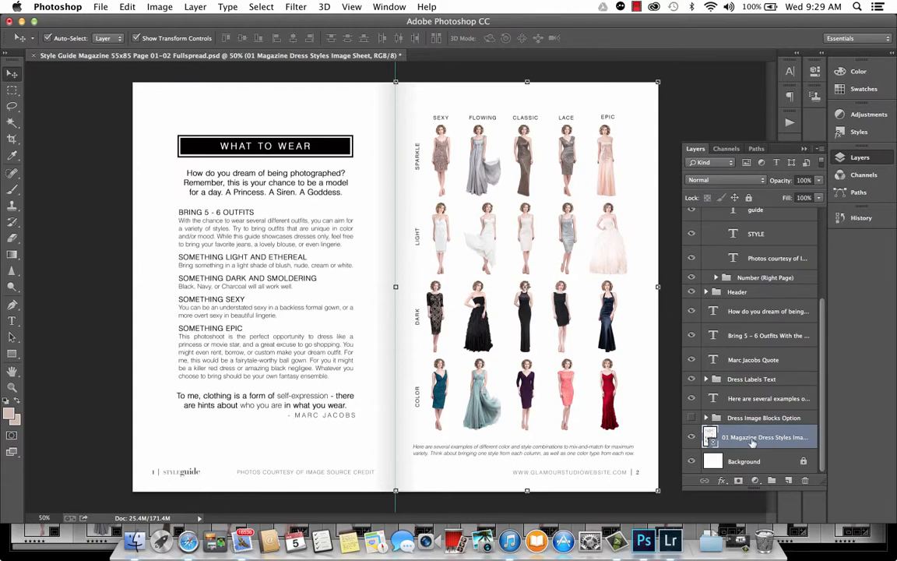
{"action": "right_click", "coordinate": [761, 442]}
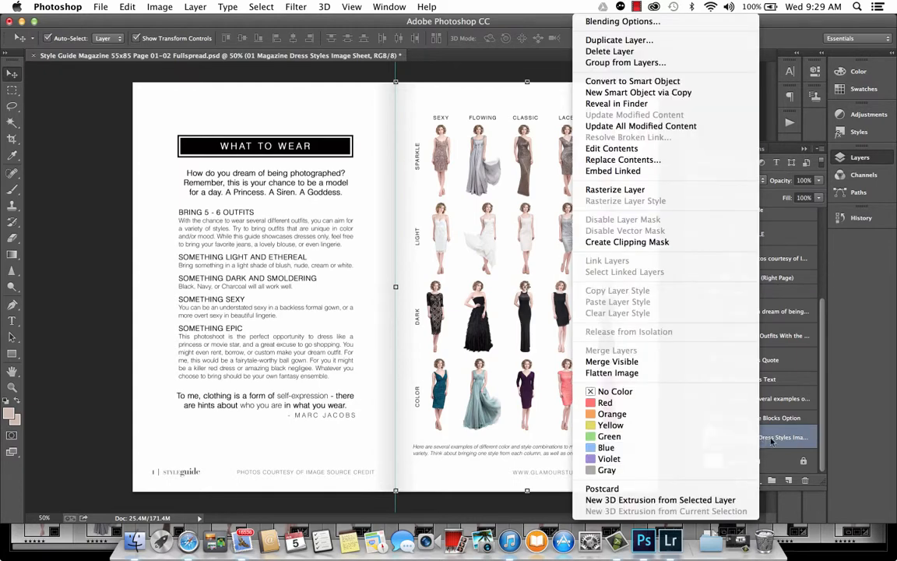
{"action": "left_click", "coordinate": [694, 126]}
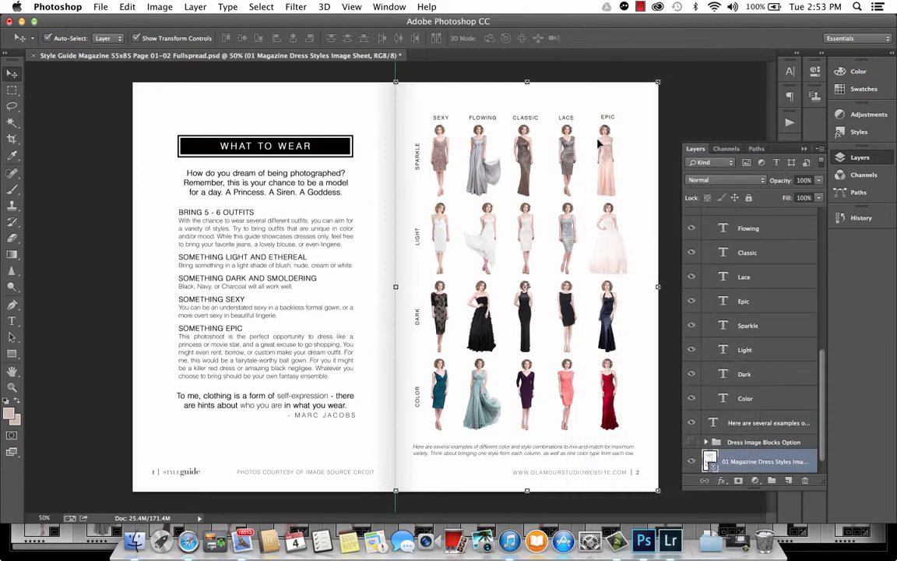
- Hide the Photos courtesy of Image Source Credit text layer and select the website footer text
{"action": "left_click", "coordinate": [330, 474]}
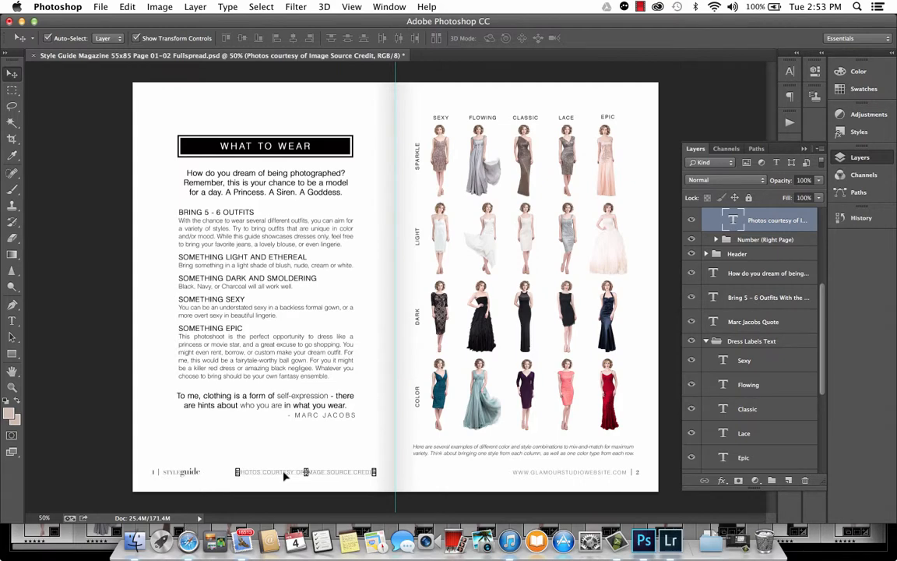
{"action": "left_click", "coordinate": [693, 224]}
{"action": "left_click", "coordinate": [580, 472]}
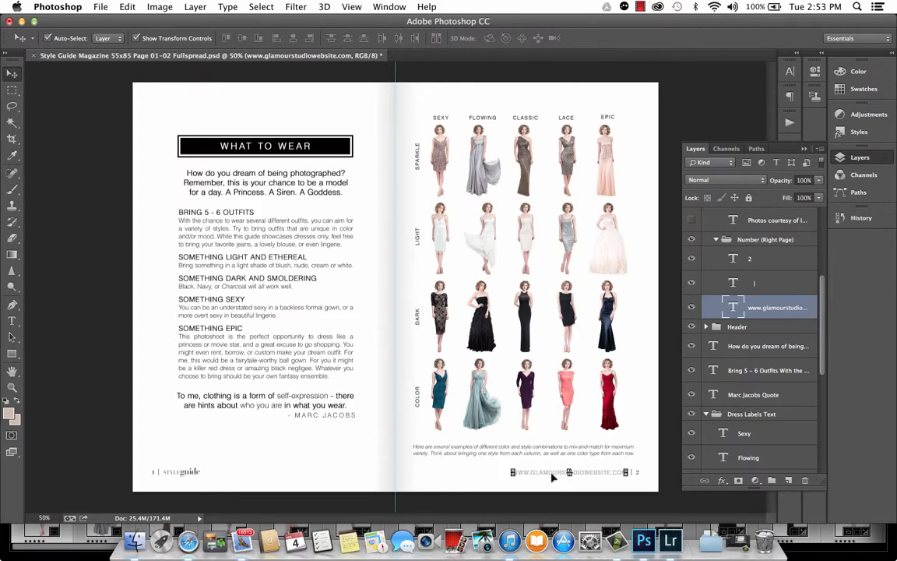
{"action": "left_click", "coordinate": [326, 466]}
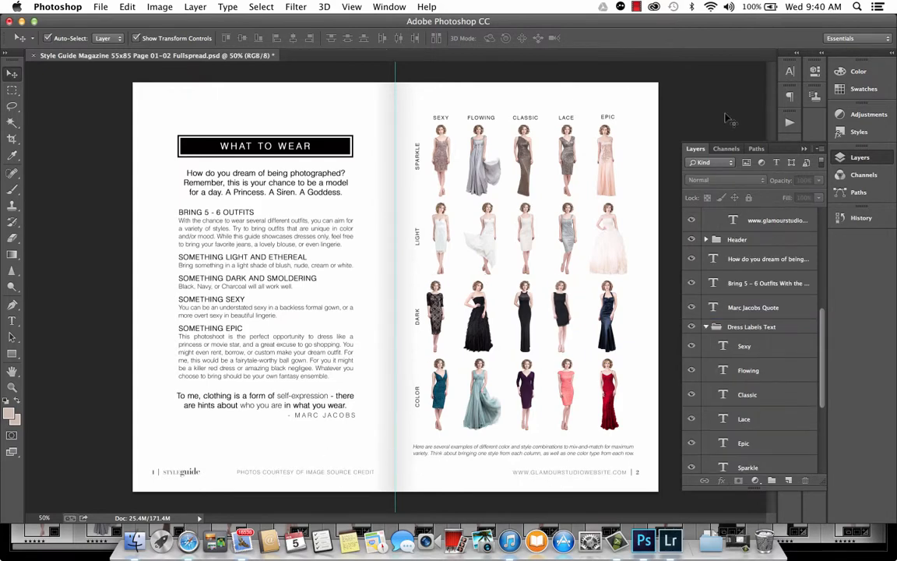
- Nudge the Classic column label slightly upward
{"action": "left_click", "coordinate": [607, 117]}
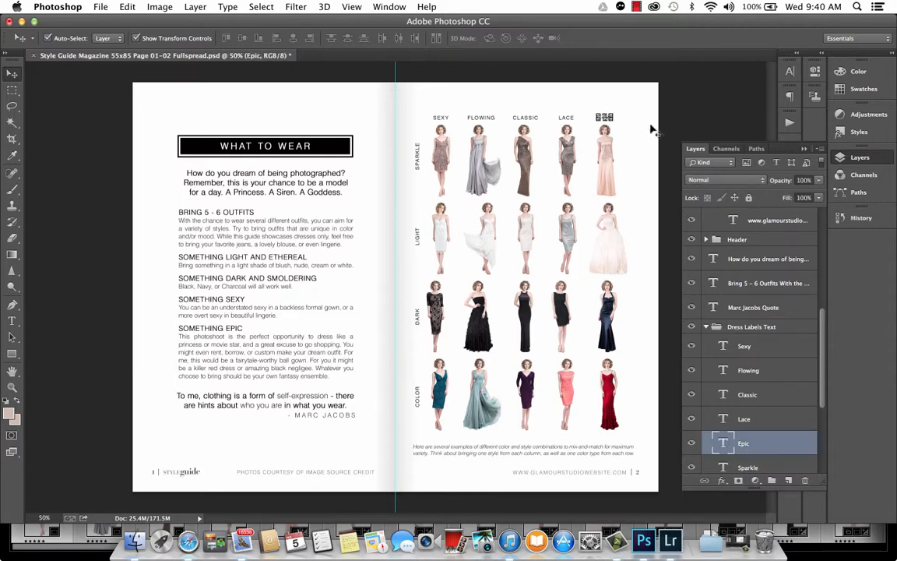
{"action": "left_click", "coordinate": [524, 119]}
{"action": "left_click_drag", "start_coordinate": [527, 130], "coordinate": [522, 122]}
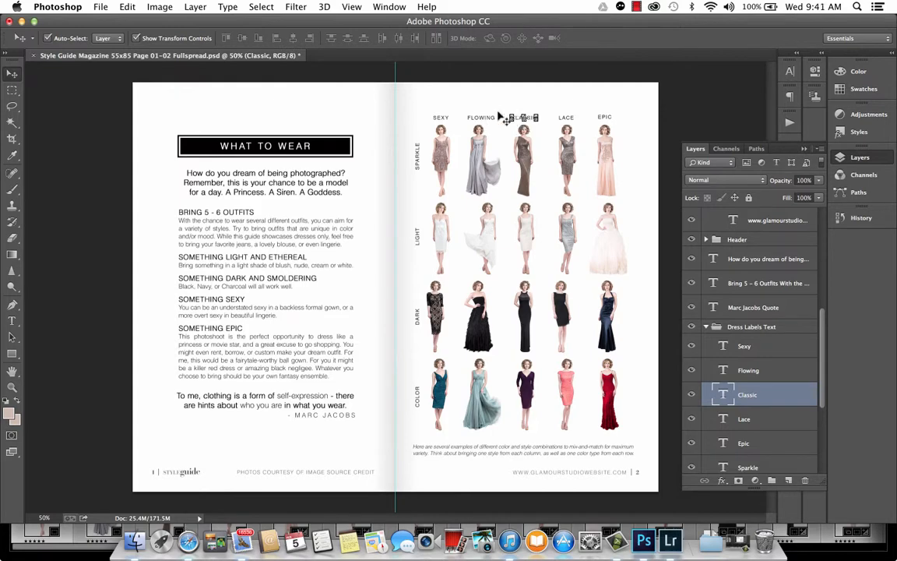
- Switch to Lightroom and review the dress photos placed in the print layout cells
{"action": "left_click", "coordinate": [715, 93]}
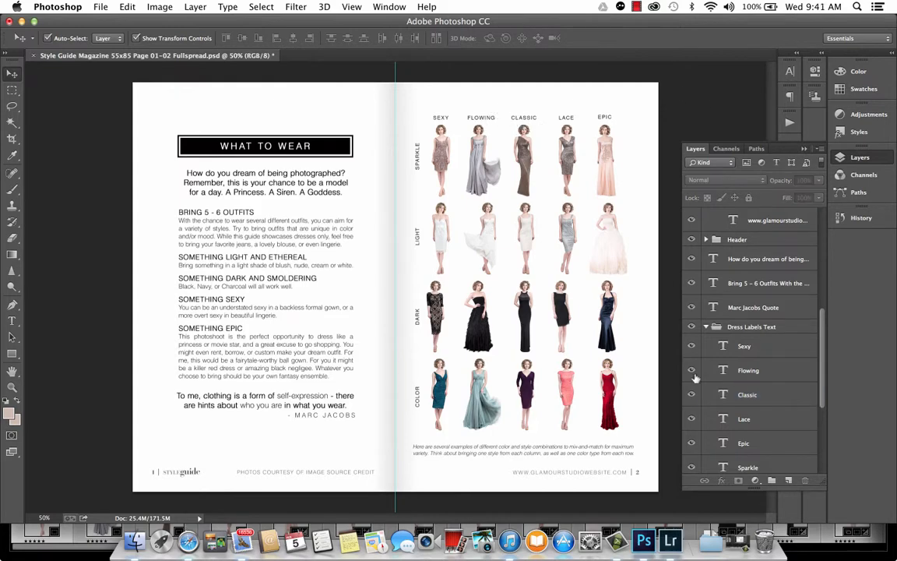
{"action": "left_click", "coordinate": [670, 541]}
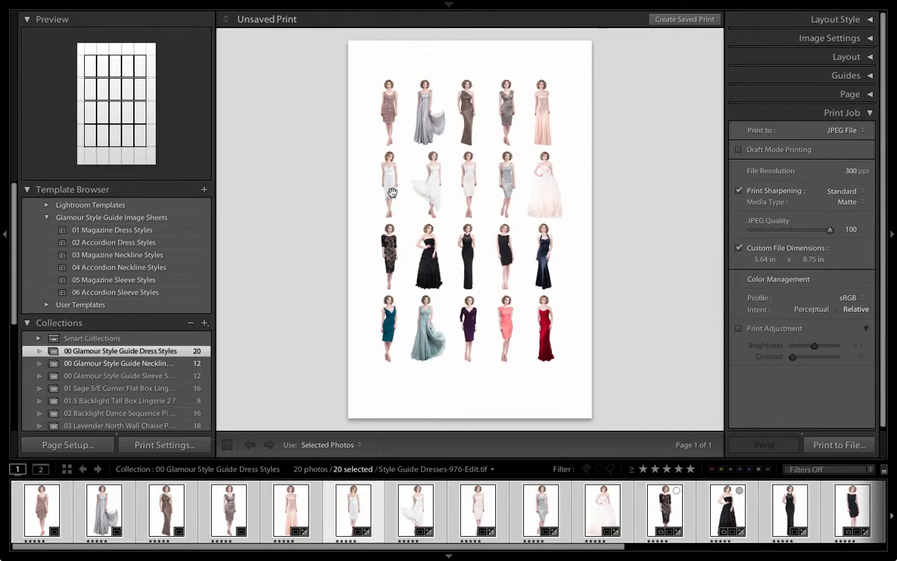
{"action": "left_click", "coordinate": [388, 242]}
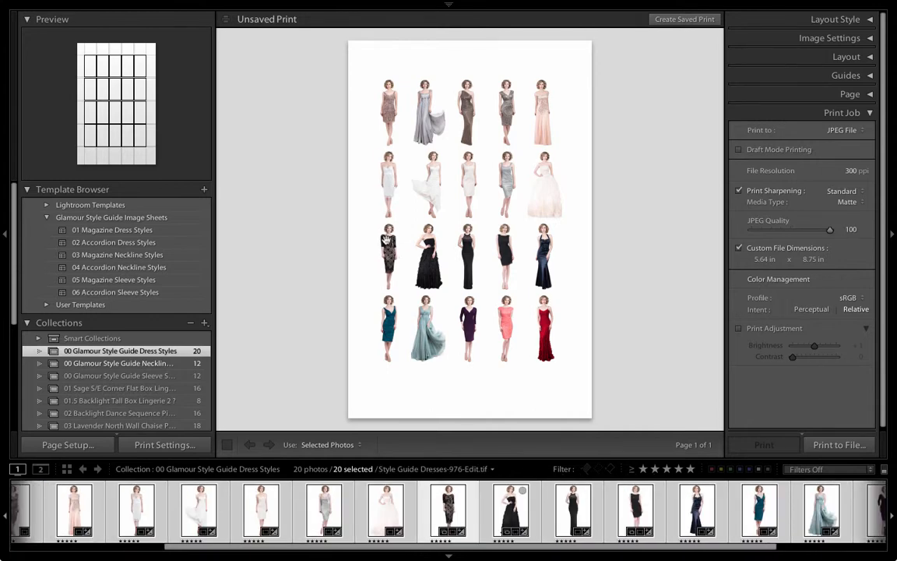
{"action": "left_click", "coordinate": [387, 311]}
{"action": "left_click", "coordinate": [389, 204]}
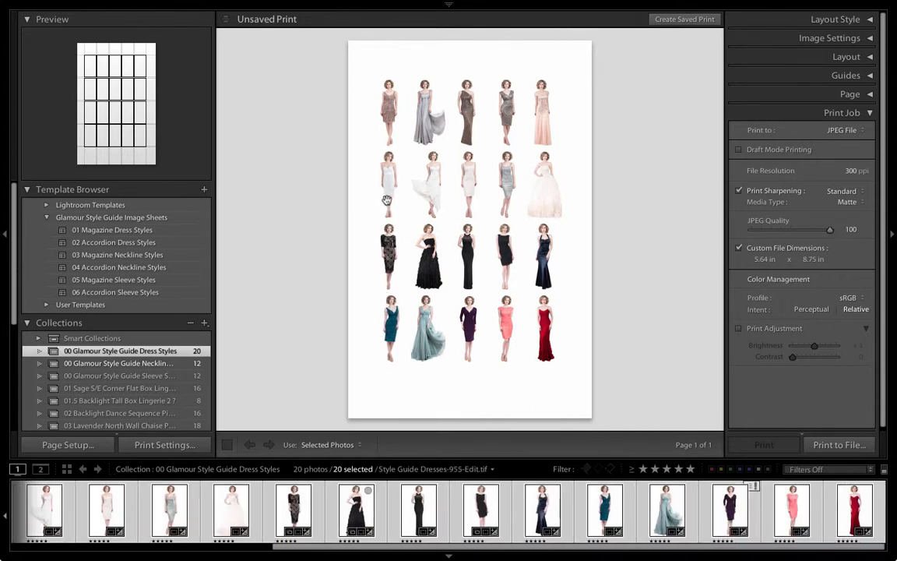
{"action": "left_click", "coordinate": [390, 137]}
{"action": "left_click", "coordinate": [422, 125]}
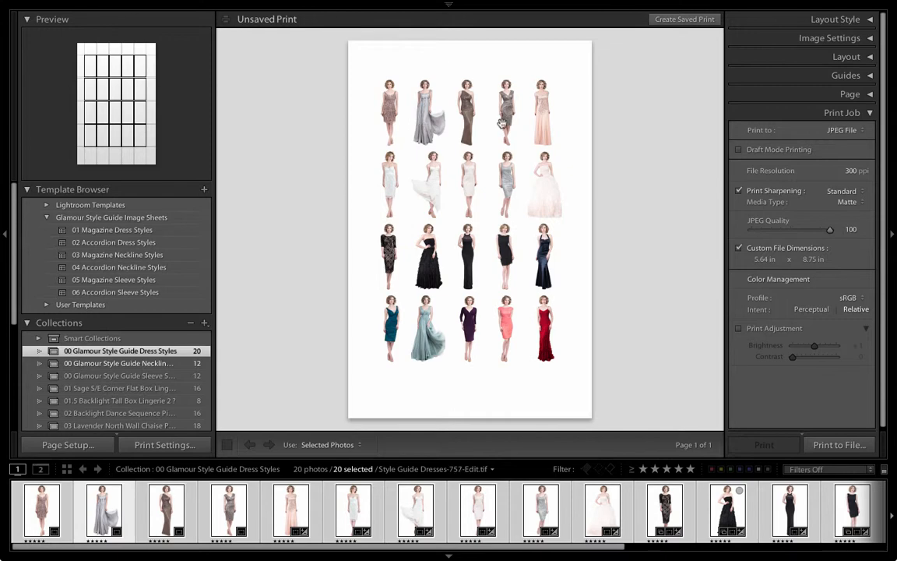
- Print the layout to a JPEG file, replacing 01 Magazine Dress Styles Image Sheet.jpg
{"action": "left_click", "coordinate": [473, 259]}
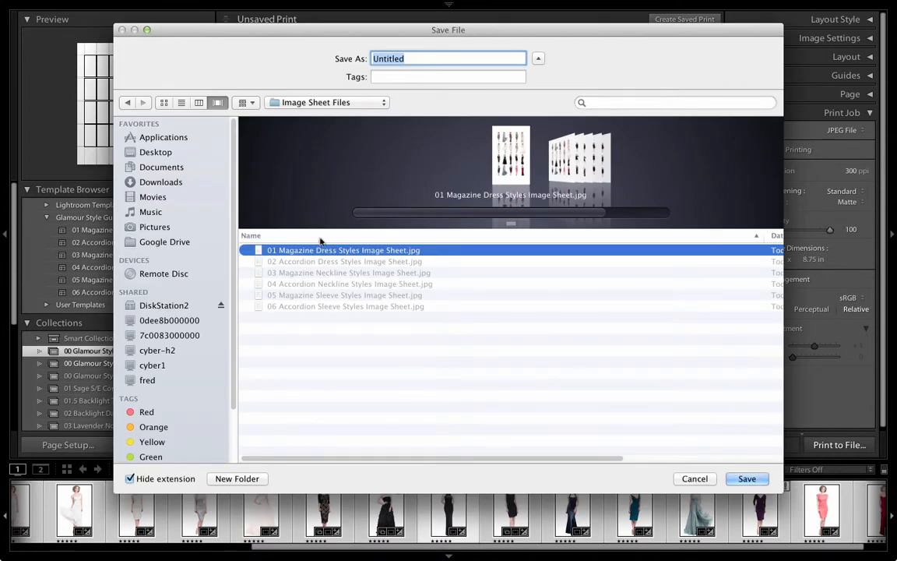
{"action": "left_click", "coordinate": [317, 251]}
{"action": "key", "text": "Return"}
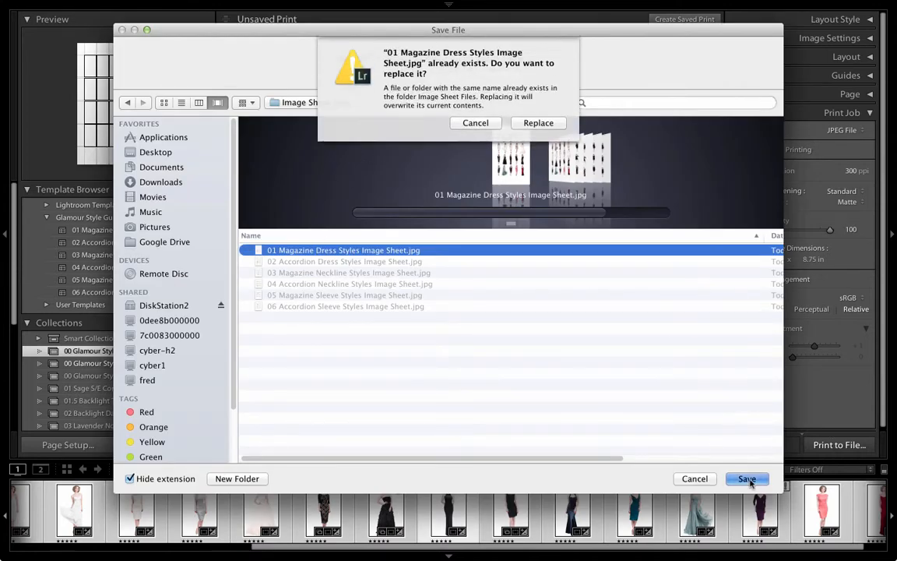
{"action": "left_click", "coordinate": [538, 123]}
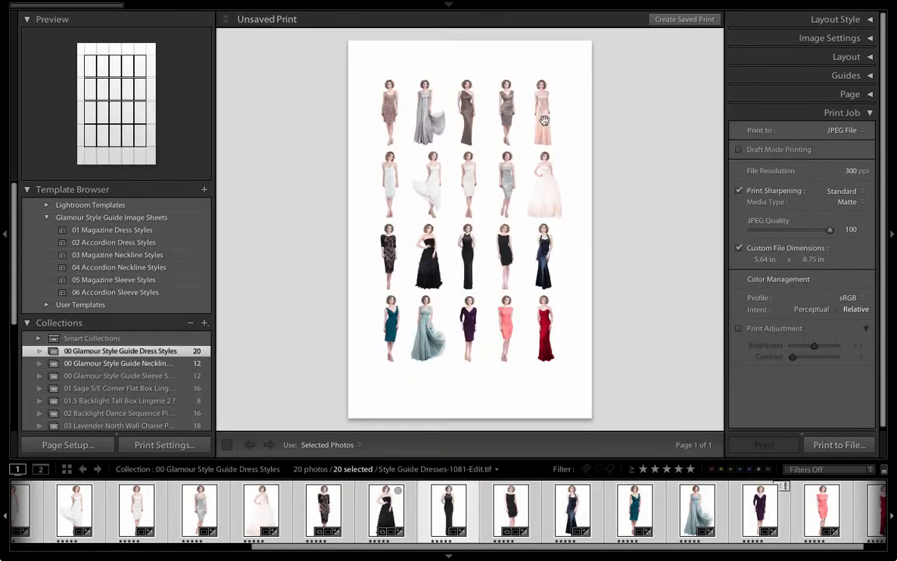
- Switch to Photoshop, select the image sheet smart object, and update all modified content
{"action": "key", "text": "ctrl+Up"}
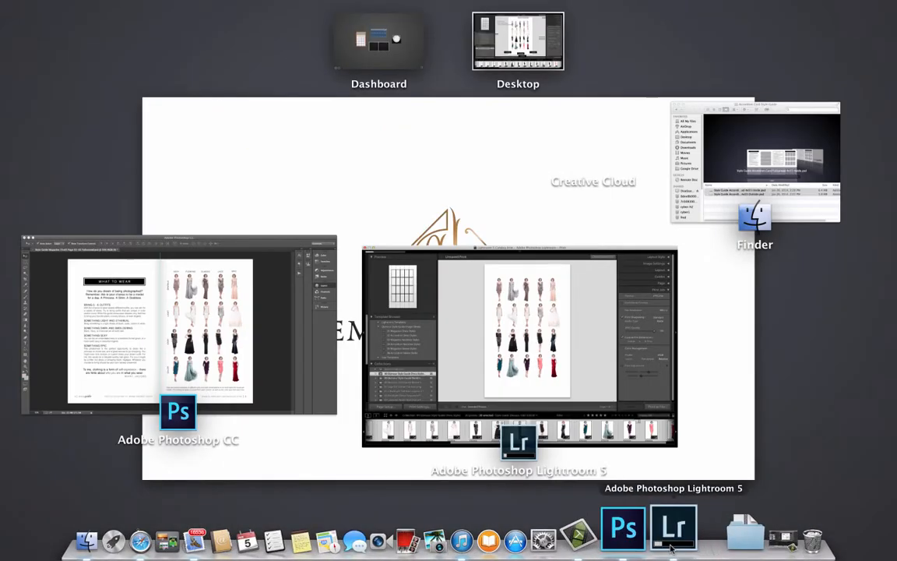
{"action": "left_click", "coordinate": [645, 541]}
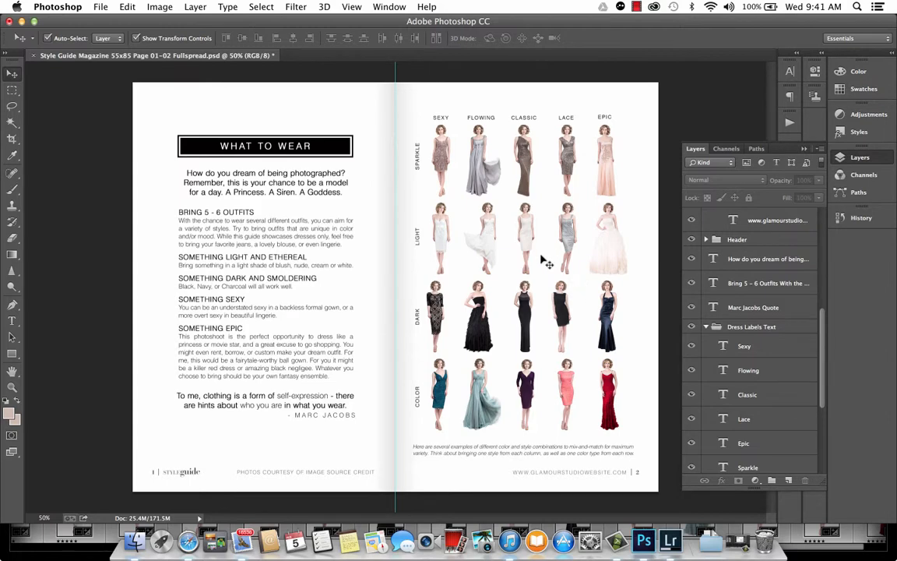
{"action": "left_click", "coordinate": [552, 317]}
{"action": "right_click", "coordinate": [776, 452]}
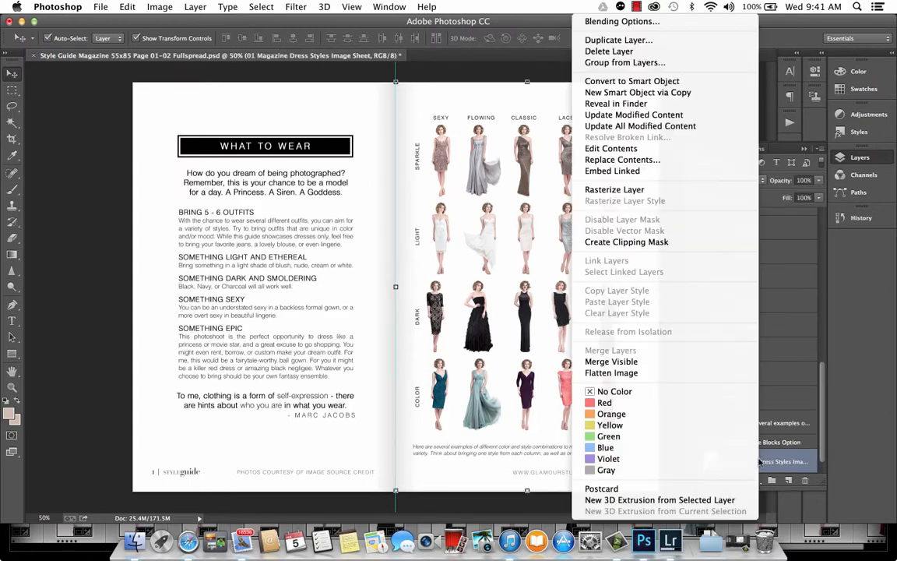
{"action": "left_click", "coordinate": [664, 128]}
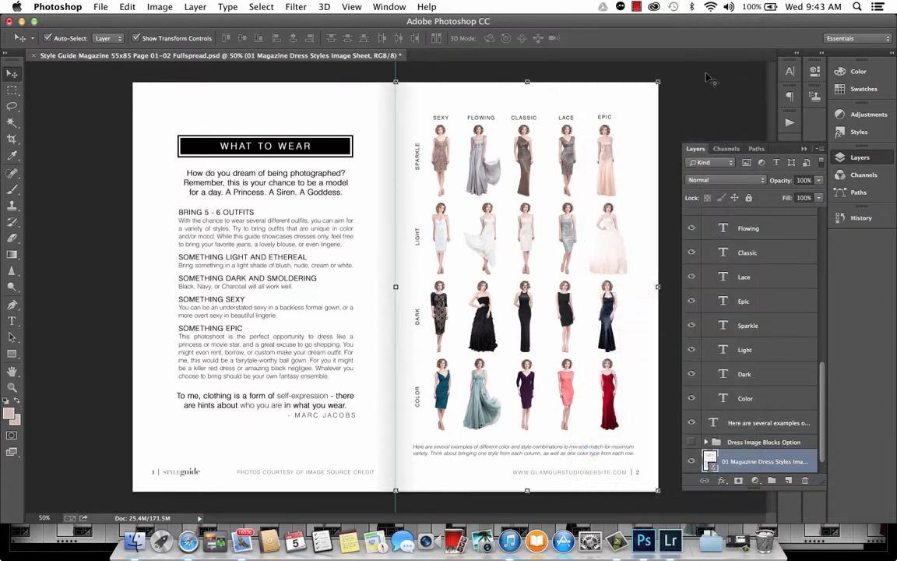
- Switch back to Lightroom and apply the 02 Accordion Dress Styles print template
{"action": "key", "text": "ctrl+Up"}
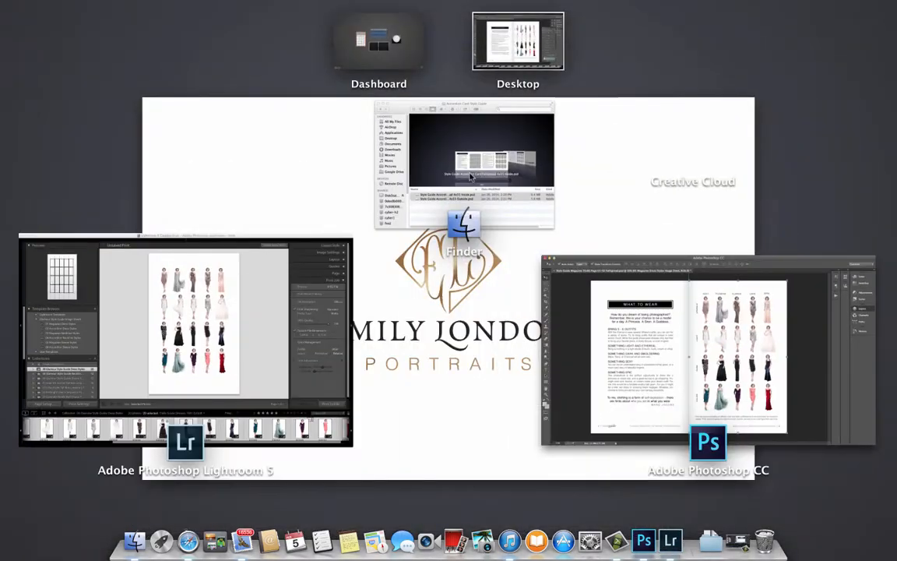
{"action": "left_click", "coordinate": [265, 295]}
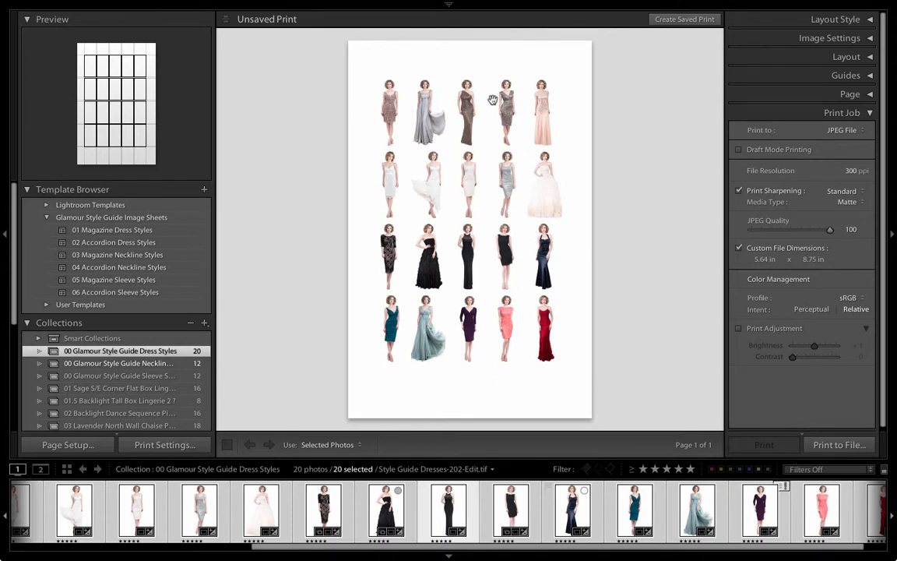
{"action": "left_click", "coordinate": [127, 242]}
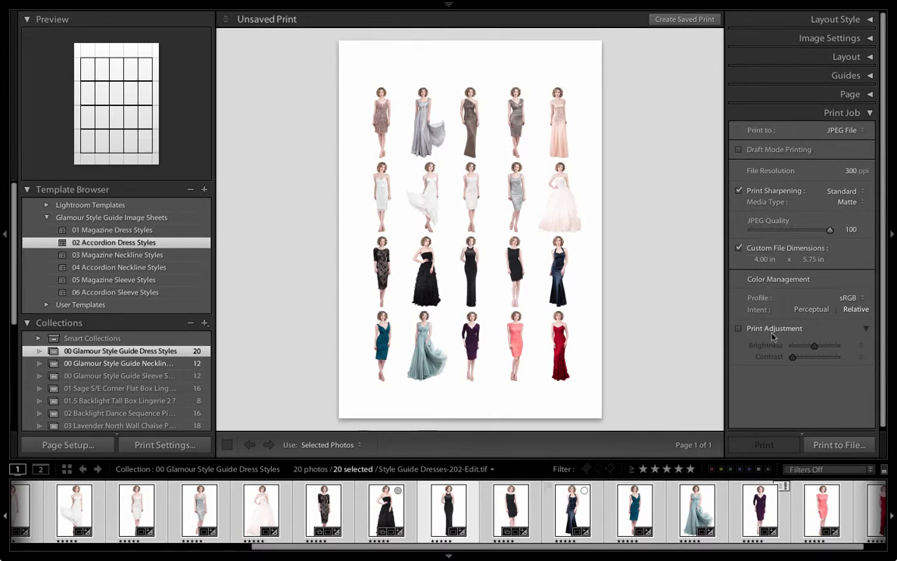
- Print the layout to a JPEG file, replacing 02 Accordion Dress Styles Image Sheet.jpg
{"action": "left_click", "coordinate": [836, 445]}
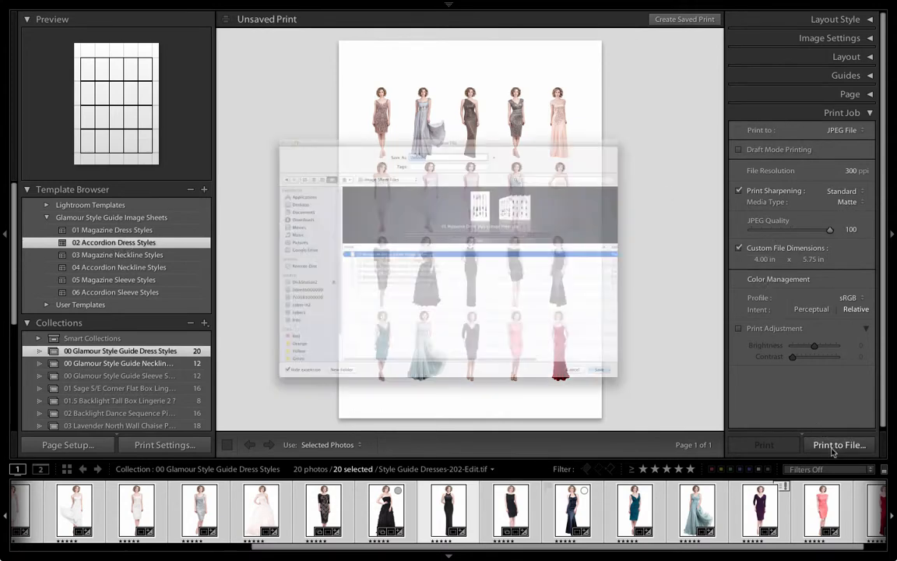
{"action": "left_click", "coordinate": [288, 265]}
{"action": "left_click", "coordinate": [288, 265]}
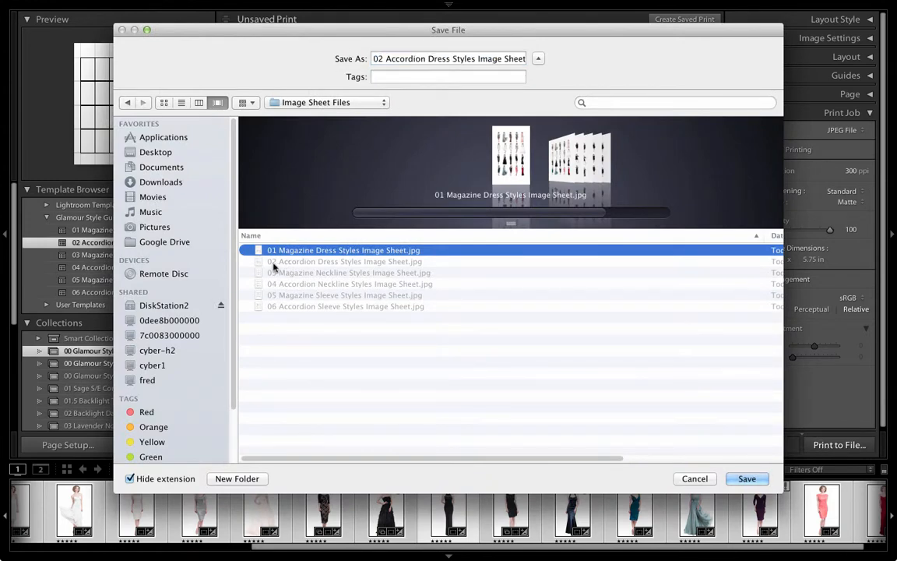
{"action": "left_click", "coordinate": [752, 480]}
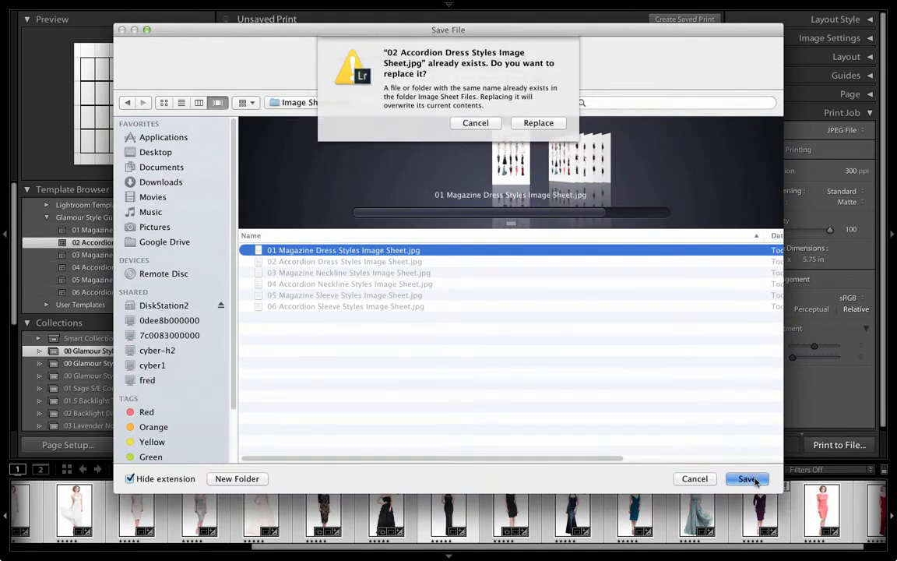
{"action": "left_click", "coordinate": [542, 122]}
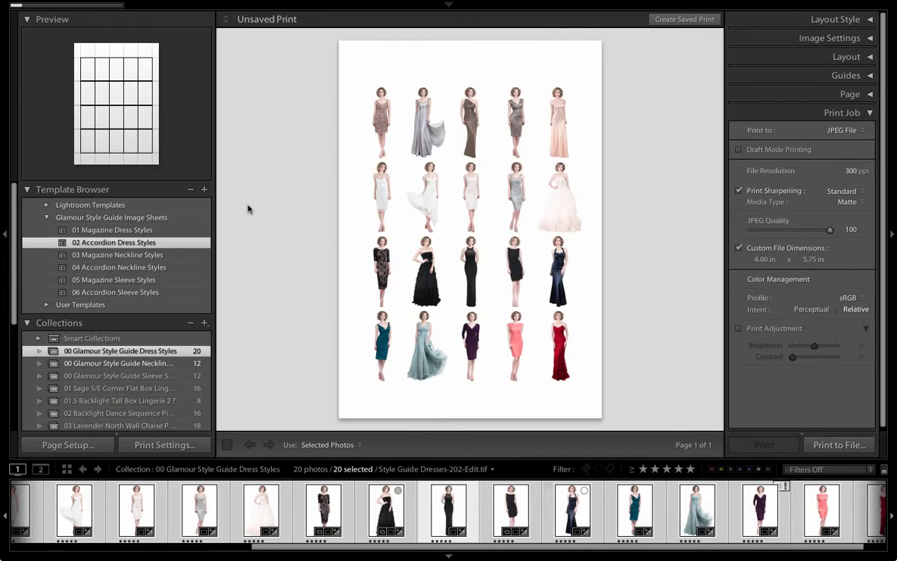
- Open the Glamour Style Guide Neckline Styles collection, select all its photos, and apply the 03 Magazine Neckline Styles template
{"action": "left_click", "coordinate": [163, 364]}
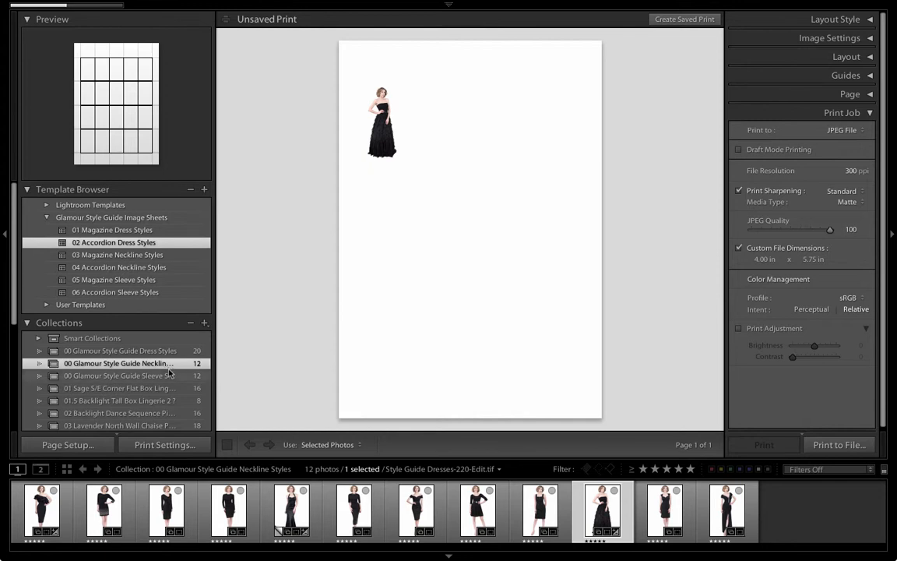
{"action": "key", "text": "ctrl+a"}
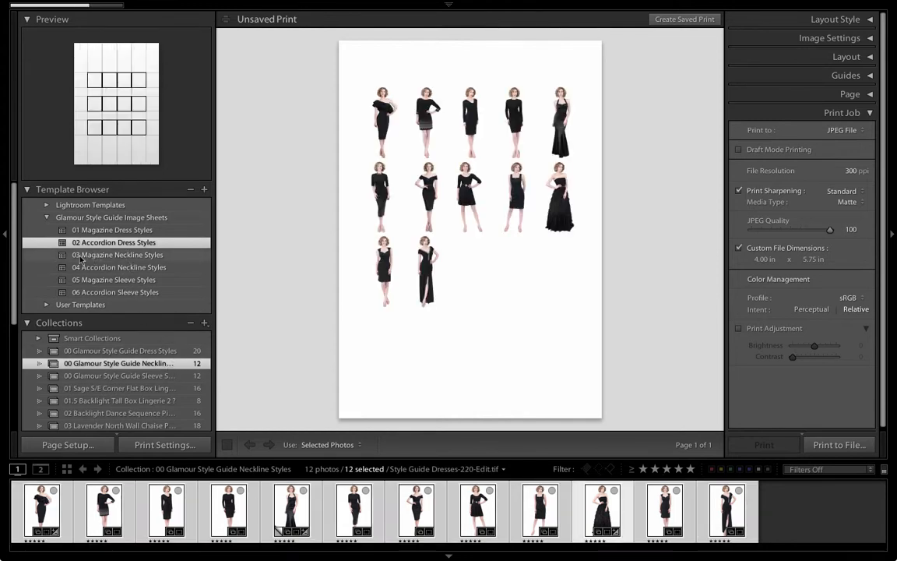
{"action": "left_click", "coordinate": [136, 255]}
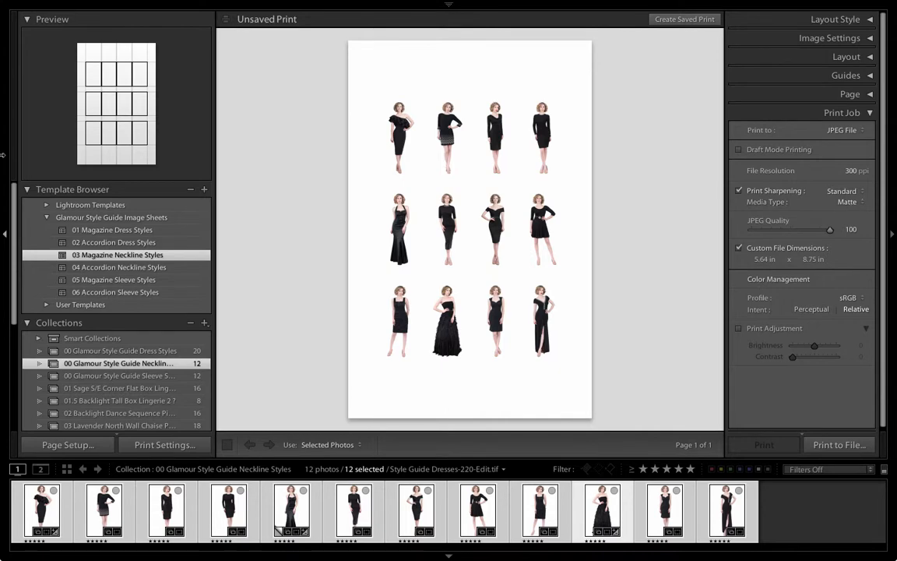
- Set the media type to Glossy and print the layout to JPEG, replacing 03 Magazine Neckline Styles Image Sheet.jpg
{"action": "left_click", "coordinate": [845, 201]}
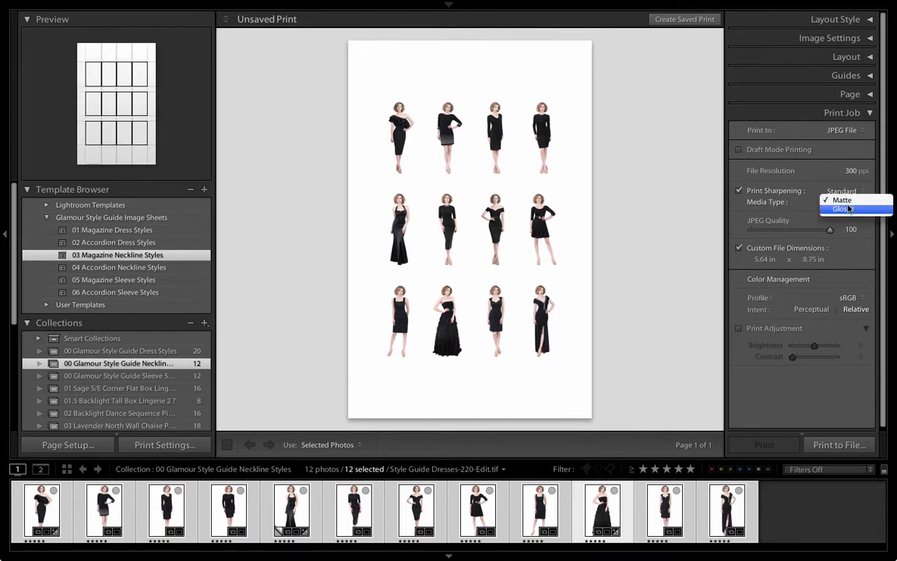
{"action": "left_click", "coordinate": [845, 209]}
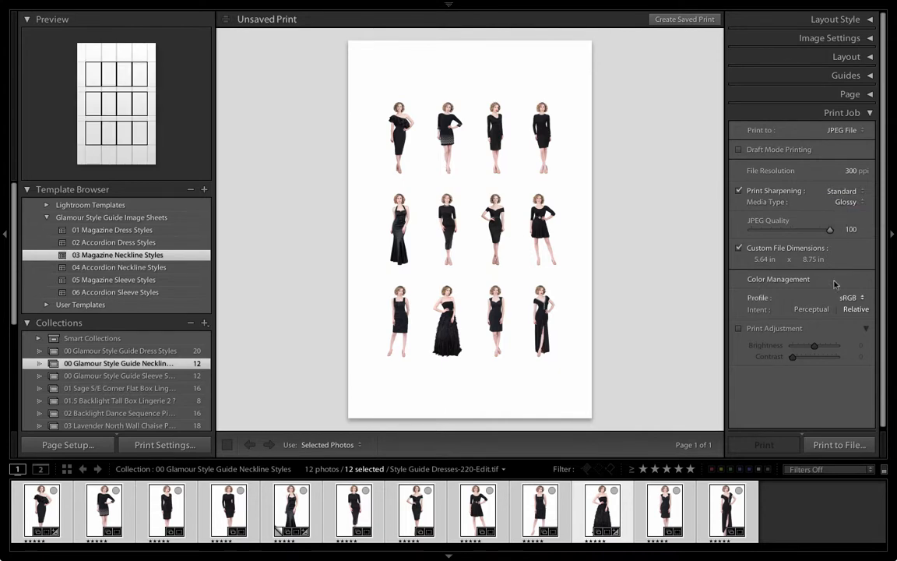
{"action": "left_click", "coordinate": [856, 451]}
{"action": "type", "text": "03 Magazine Neckline Styles Image Sheet"}
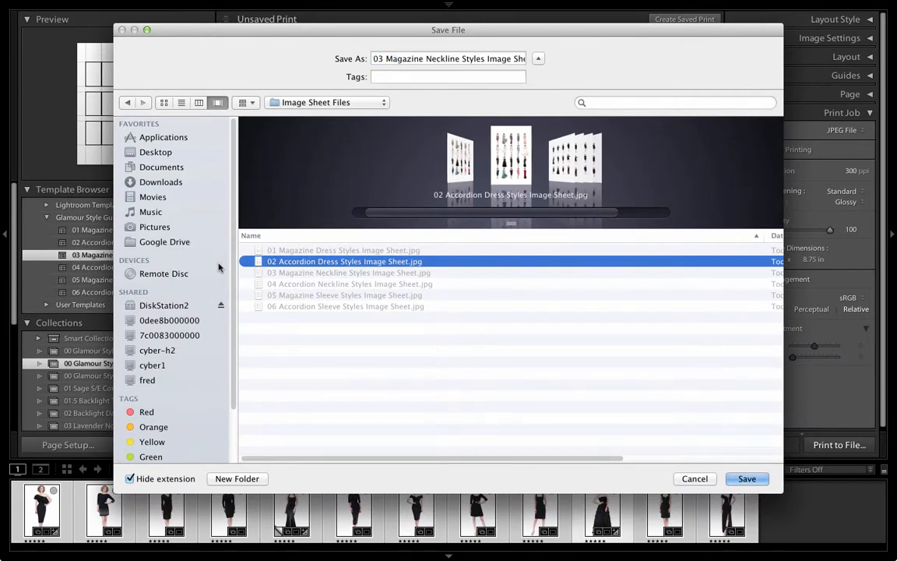
{"action": "left_click", "coordinate": [746, 479]}
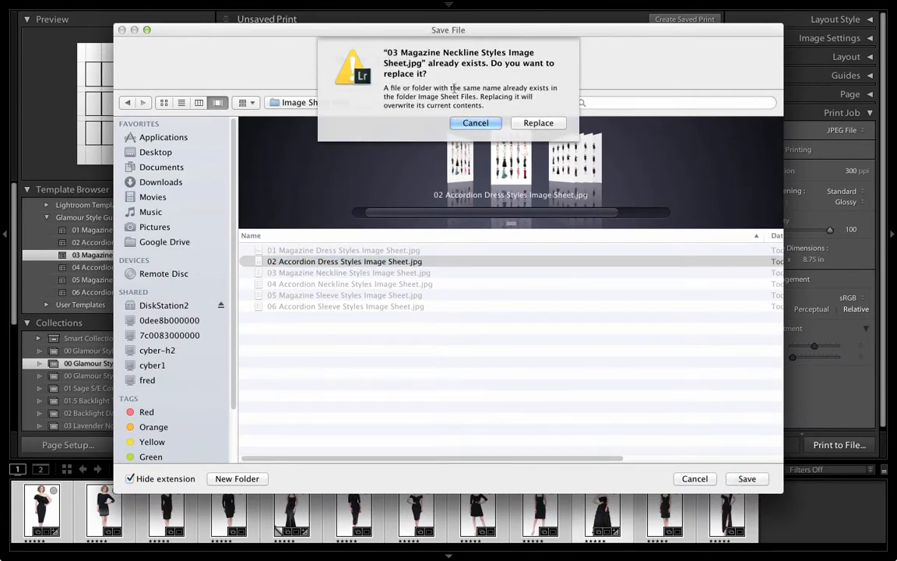
{"action": "left_click", "coordinate": [532, 121]}
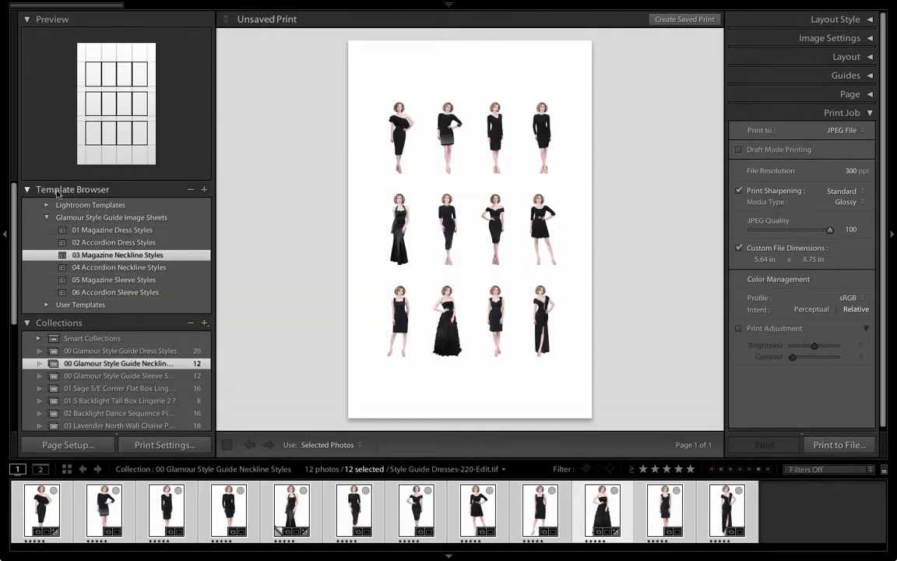
- Apply the 04 Accordion Neckline Styles template and print it to JPEG, replacing 04 Accordion Neckline Styles Image Sheet.jpg
{"action": "left_click", "coordinate": [82, 268]}
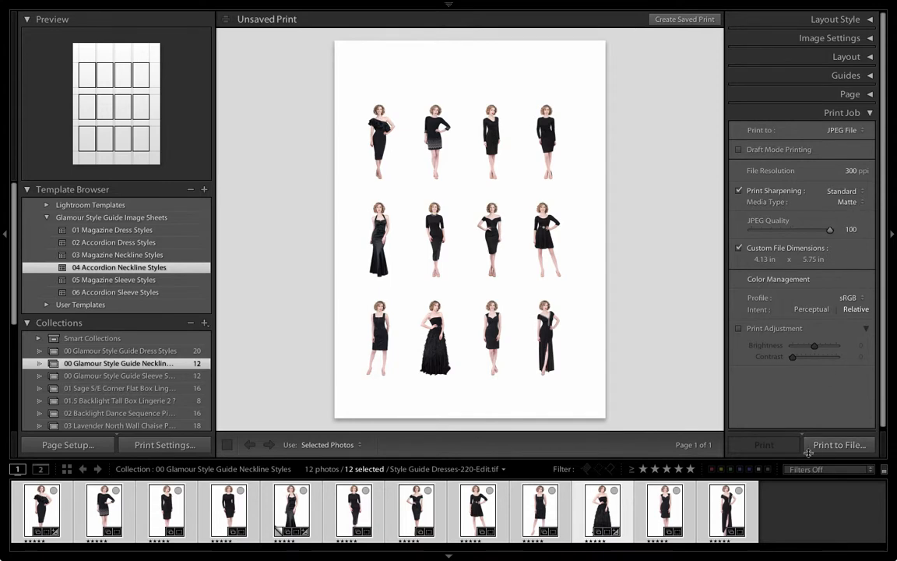
{"action": "left_click", "coordinate": [836, 454]}
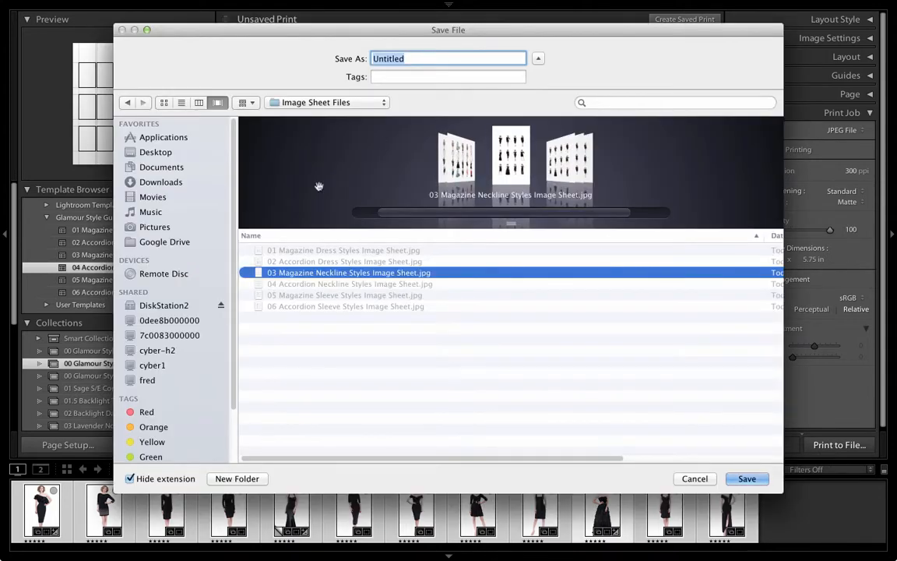
{"action": "left_click", "coordinate": [337, 286]}
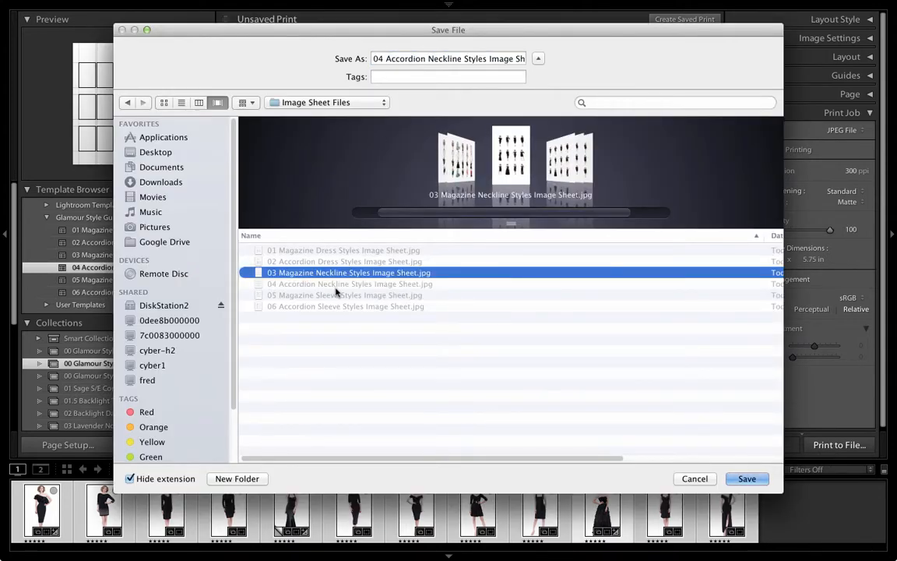
{"action": "left_click", "coordinate": [747, 478]}
{"action": "left_click", "coordinate": [536, 125]}
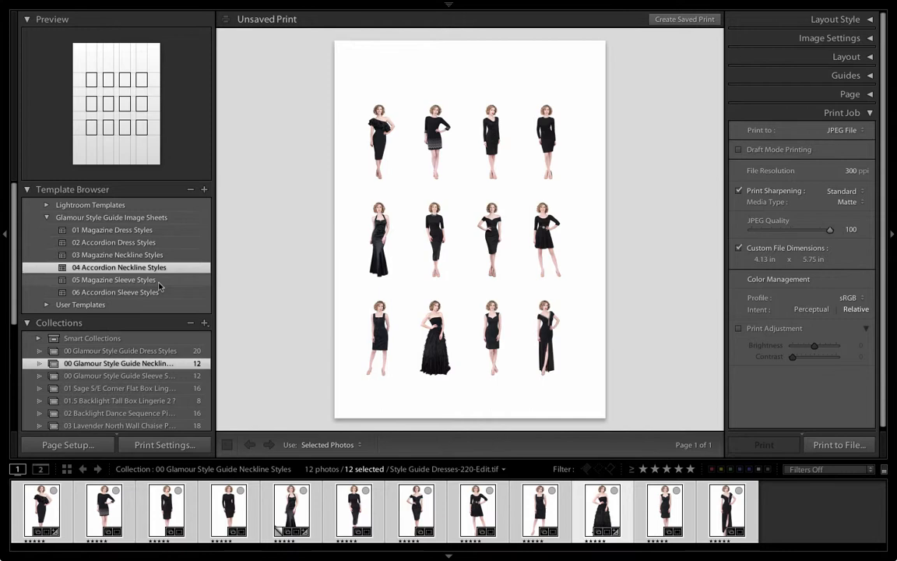
- Open the Glamour Style Guide Sleeve Styles collection, select all its photos, and apply the 05 Magazine Sleeve Styles template
{"action": "left_click", "coordinate": [127, 377]}
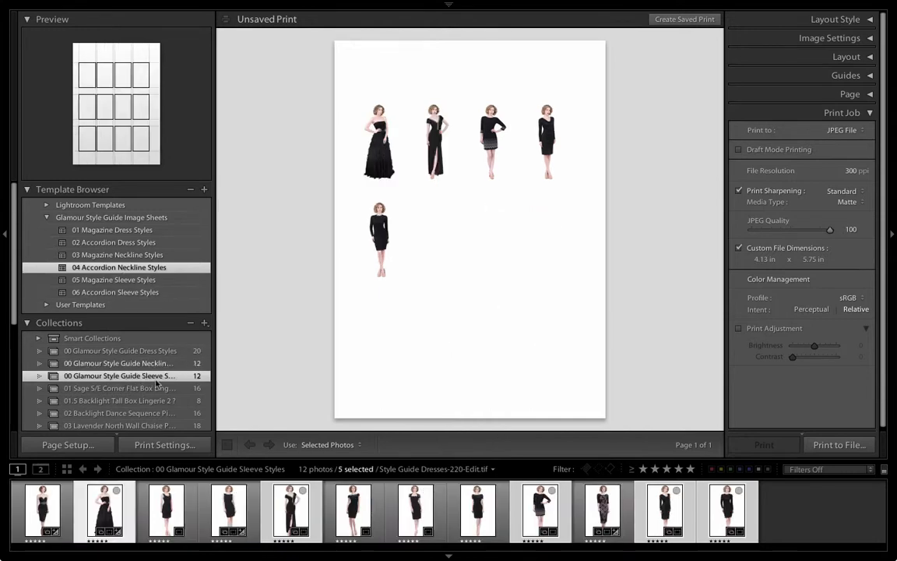
{"action": "key", "text": "ctrl+a"}
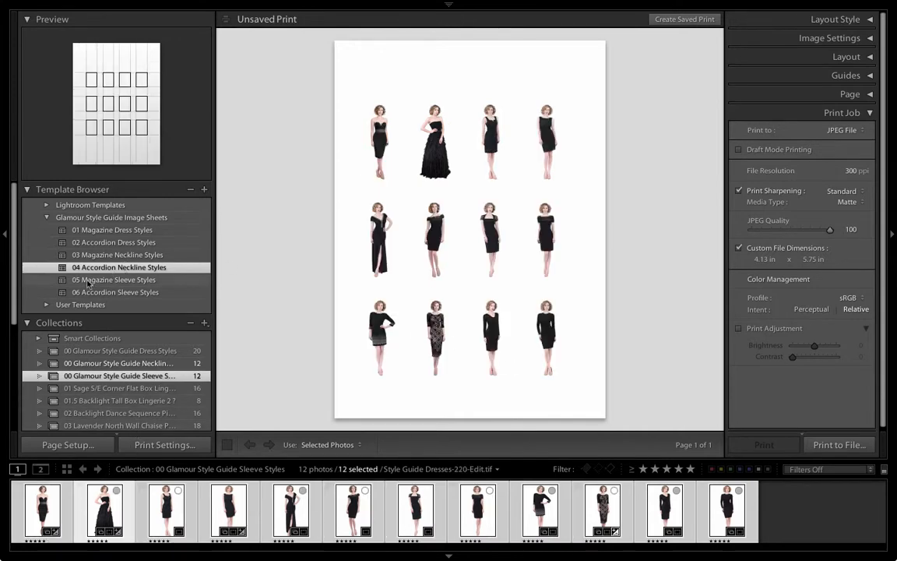
{"action": "left_click", "coordinate": [139, 282]}
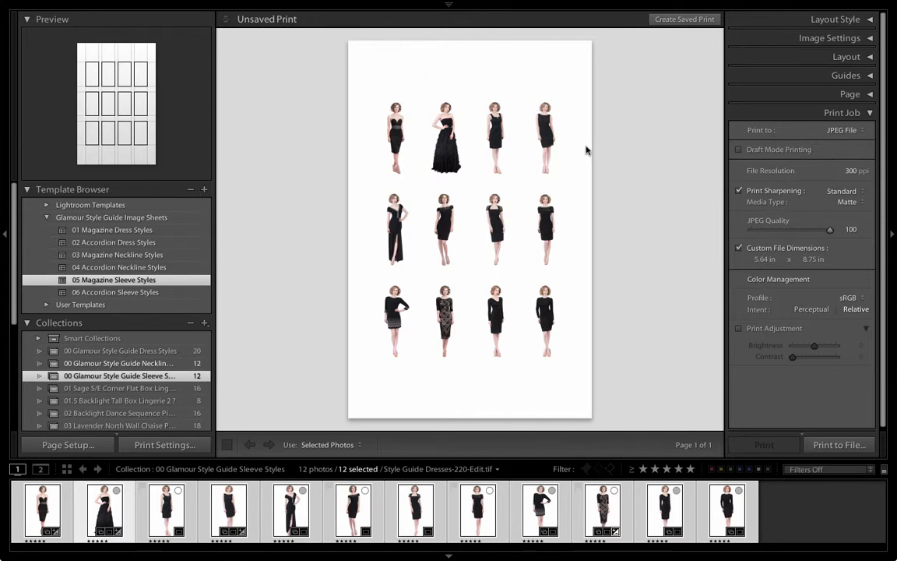
{"action": "key", "text": "ctrl+Up"}
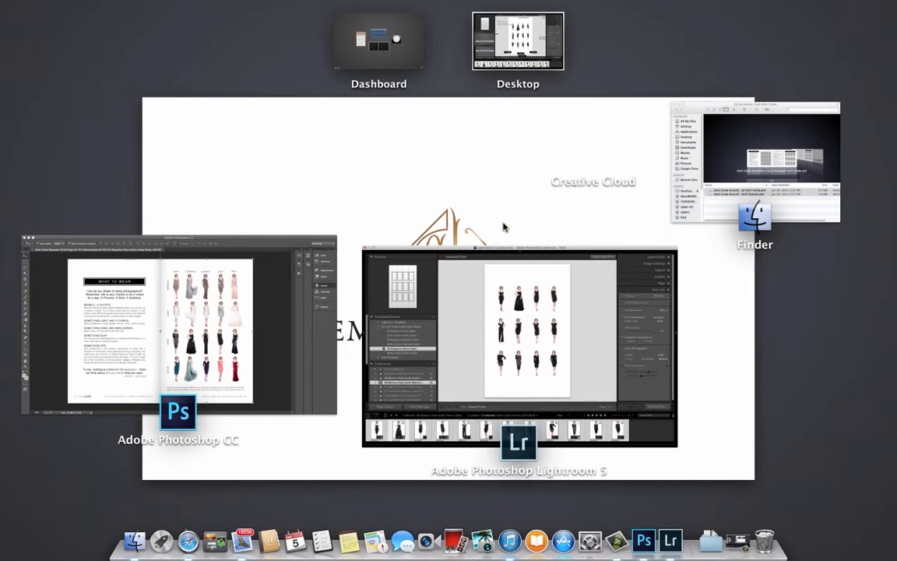
- Switch to Photoshop and open Style Guide Magazine 55x85 Page 05-06 Fullspread.psd
{"action": "left_click", "coordinate": [287, 322]}
{"action": "left_click", "coordinate": [97, 7]}
{"action": "left_click", "coordinate": [96, 33]}
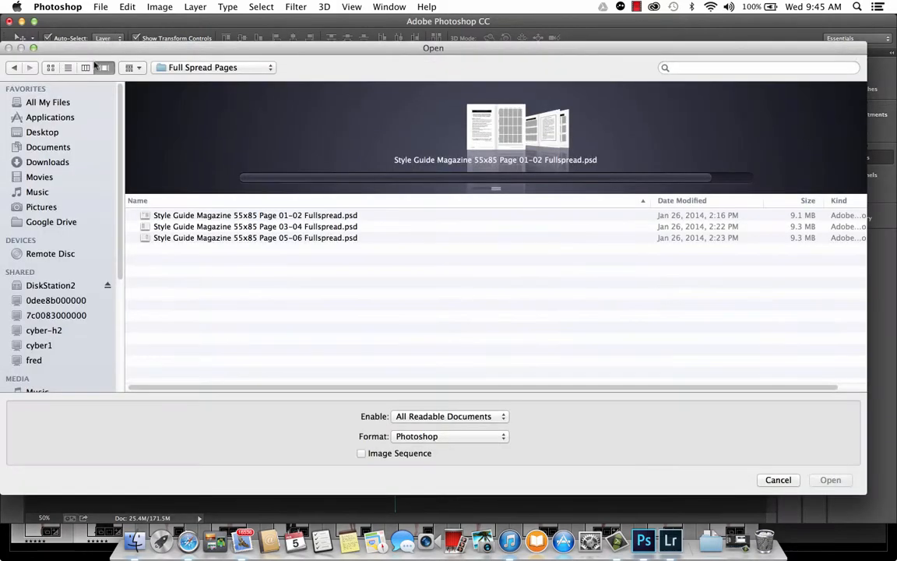
{"action": "left_click", "coordinate": [210, 237]}
{"action": "left_click", "coordinate": [831, 480]}
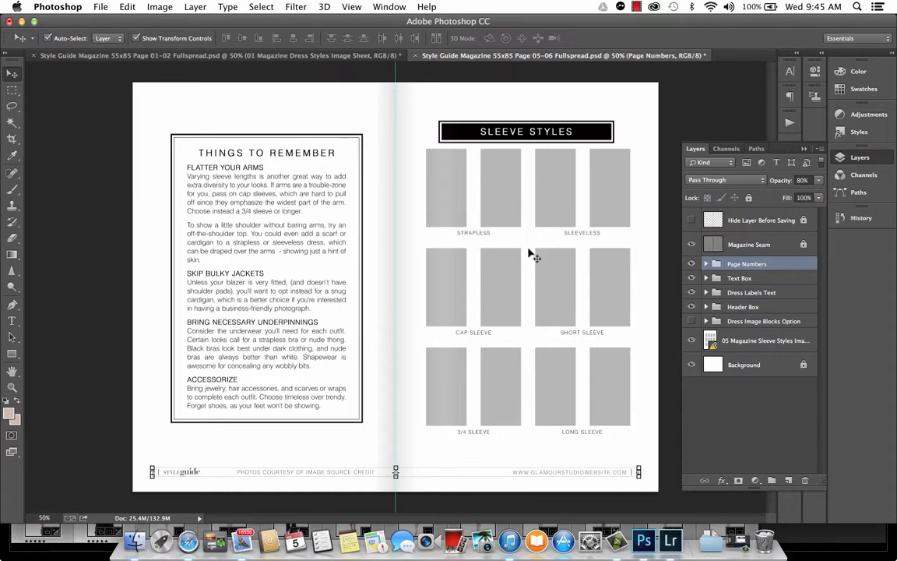
- Switch to Lightroom and reposition the second, third and fourth column photos within their cells of the sleeve layout
{"action": "left_click", "coordinate": [669, 540]}
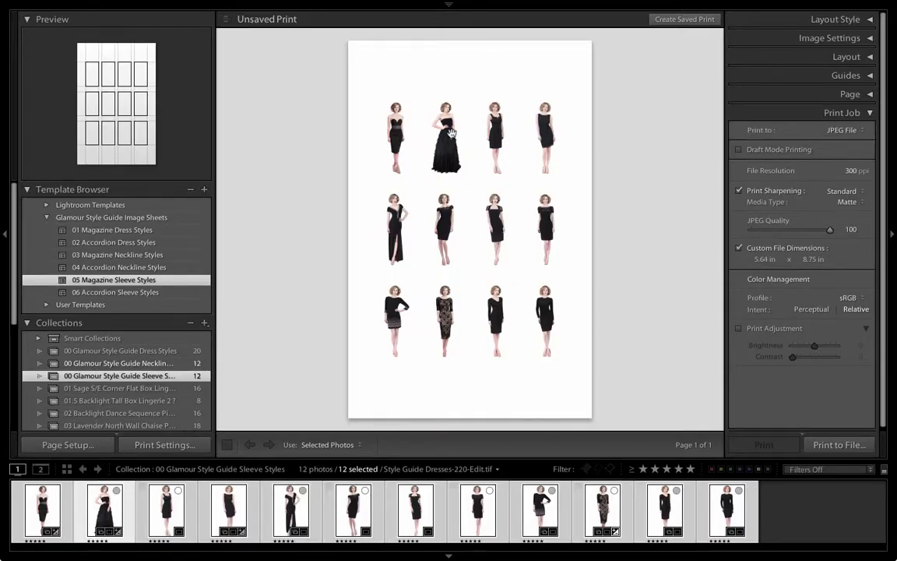
{"action": "left_click_drag", "start_coordinate": [451, 133], "coordinate": [436, 136]}
{"action": "left_click_drag", "start_coordinate": [446, 214], "coordinate": [427, 217]}
{"action": "left_click_drag", "start_coordinate": [446, 297], "coordinate": [431, 299]}
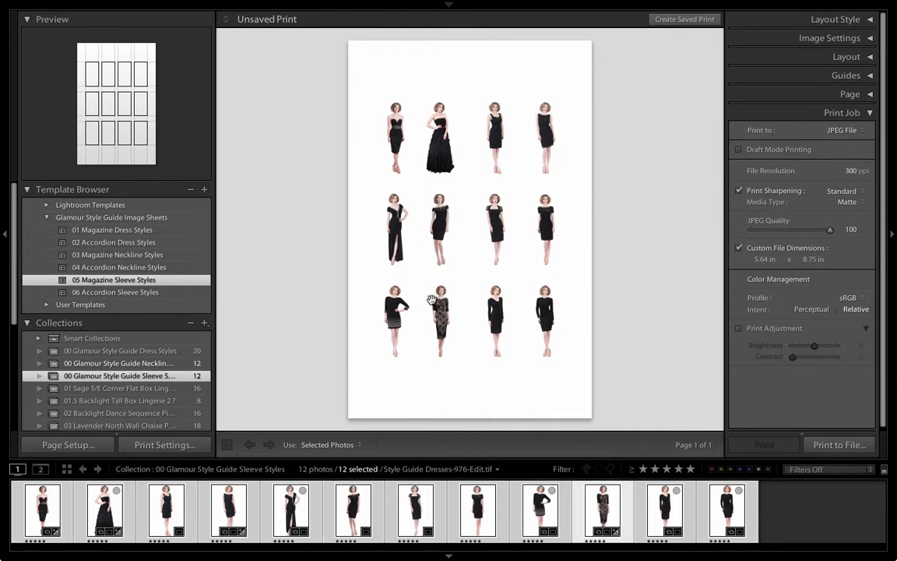
{"action": "left_click_drag", "start_coordinate": [494, 137], "coordinate": [537, 141]}
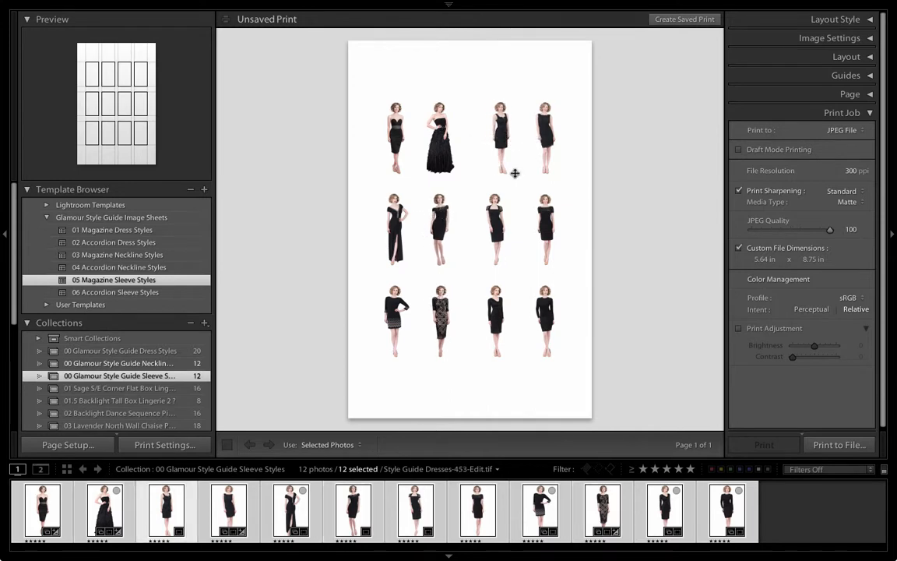
{"action": "left_click_drag", "start_coordinate": [499, 209], "coordinate": [515, 209]}
{"action": "left_click_drag", "start_coordinate": [504, 338], "coordinate": [543, 316]}
{"action": "left_click_drag", "start_coordinate": [559, 256], "coordinate": [513, 249]}
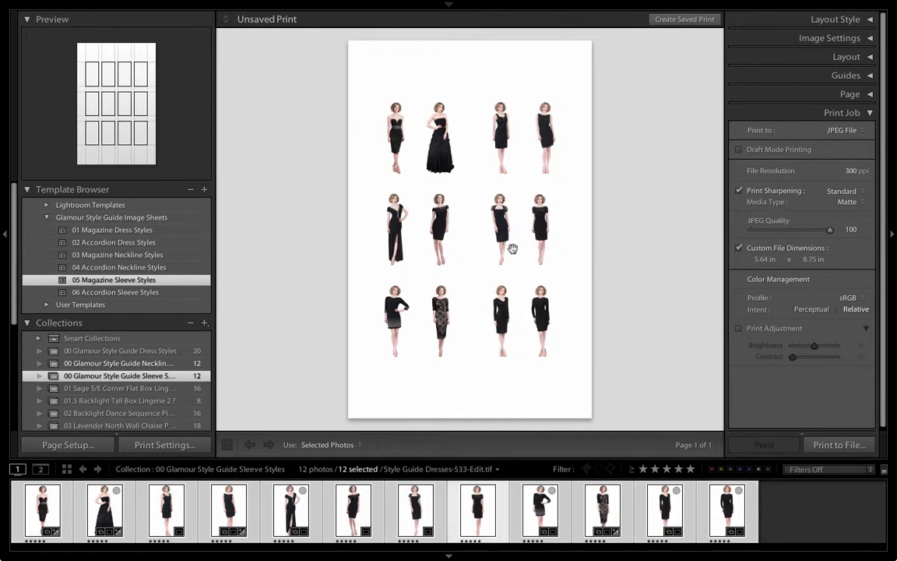
{"action": "left_click_drag", "start_coordinate": [541, 158], "coordinate": [530, 150]}
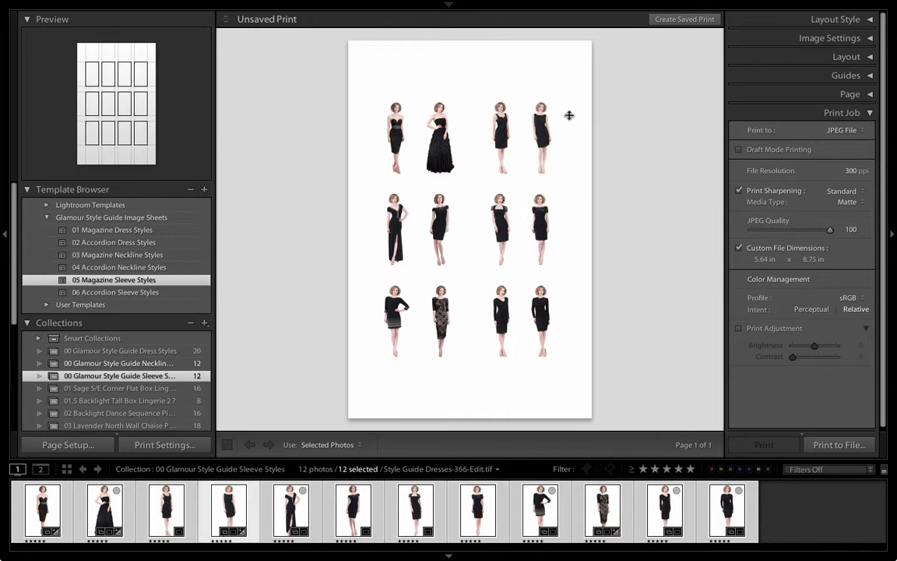
- Shift the first-column photos slightly right within their cells
{"action": "left_click_drag", "start_coordinate": [363, 123], "coordinate": [379, 123]}
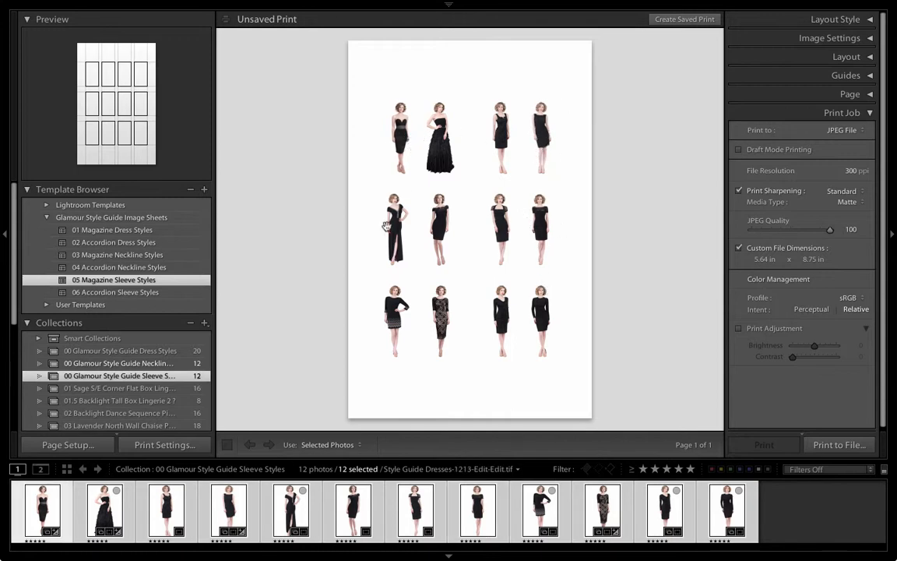
{"action": "left_click_drag", "start_coordinate": [385, 222], "coordinate": [426, 224]}
{"action": "left_click_drag", "start_coordinate": [375, 262], "coordinate": [405, 261]}
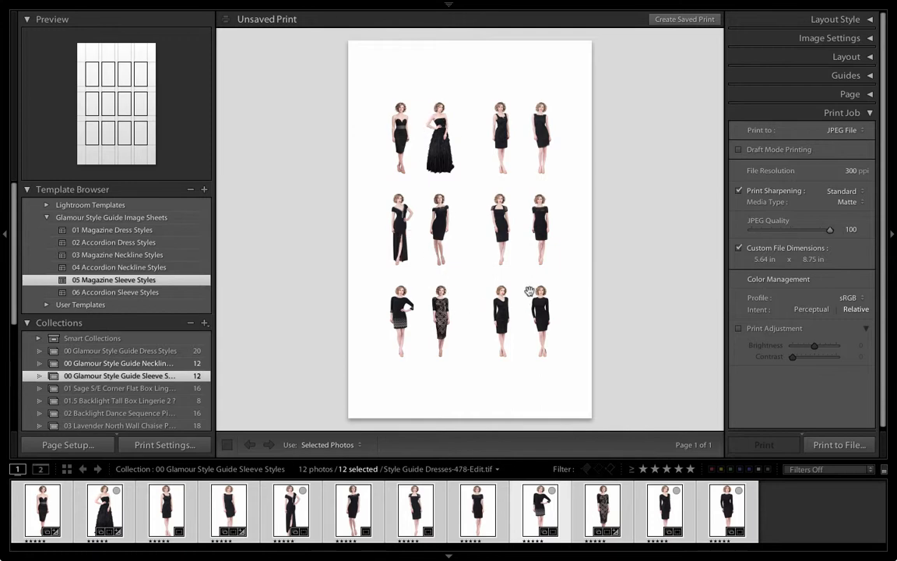
- Set the media type to Glossy and print the layout to JPEG, replacing 05 Magazine Sleeve Styles Image Sheet.jpg
{"action": "left_click", "coordinate": [845, 204]}
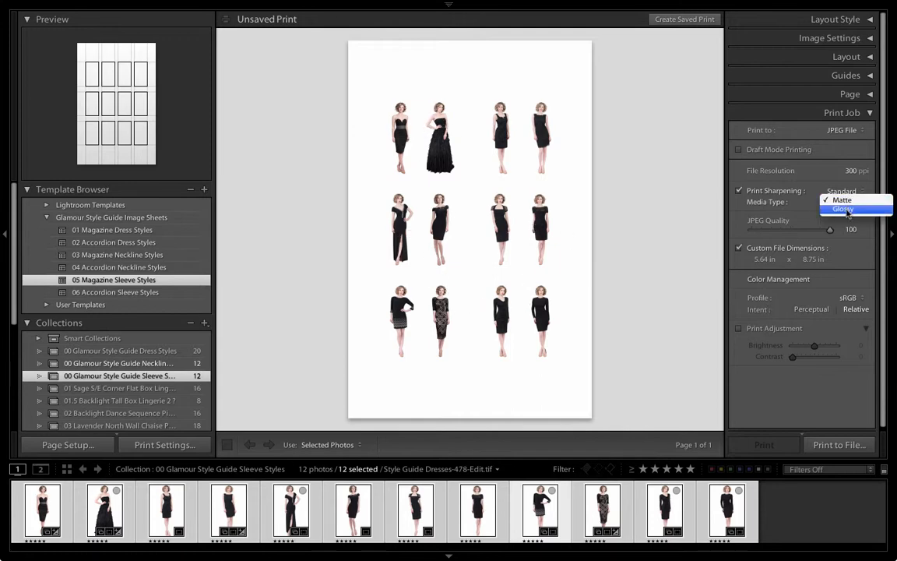
{"action": "left_click", "coordinate": [773, 195]}
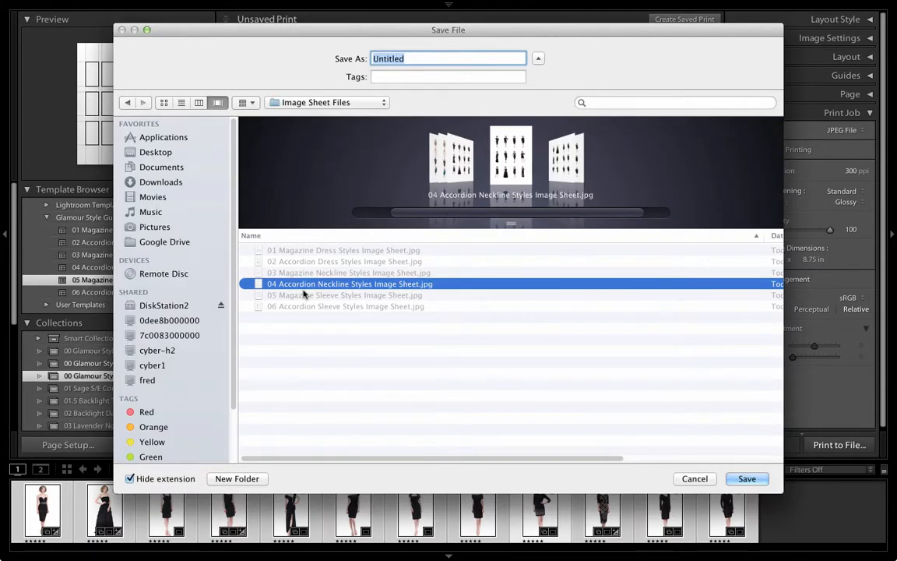
{"action": "left_click", "coordinate": [304, 293]}
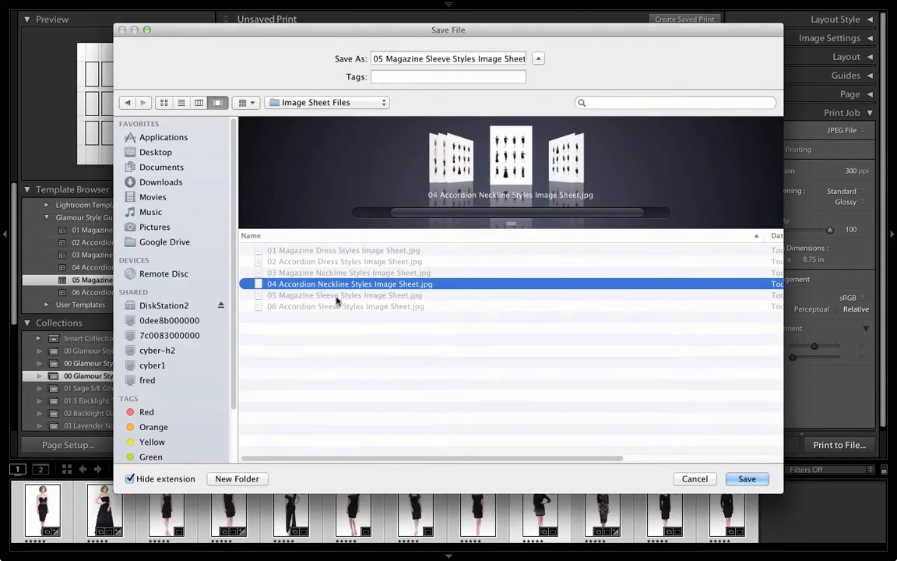
{"action": "left_click", "coordinate": [745, 478]}
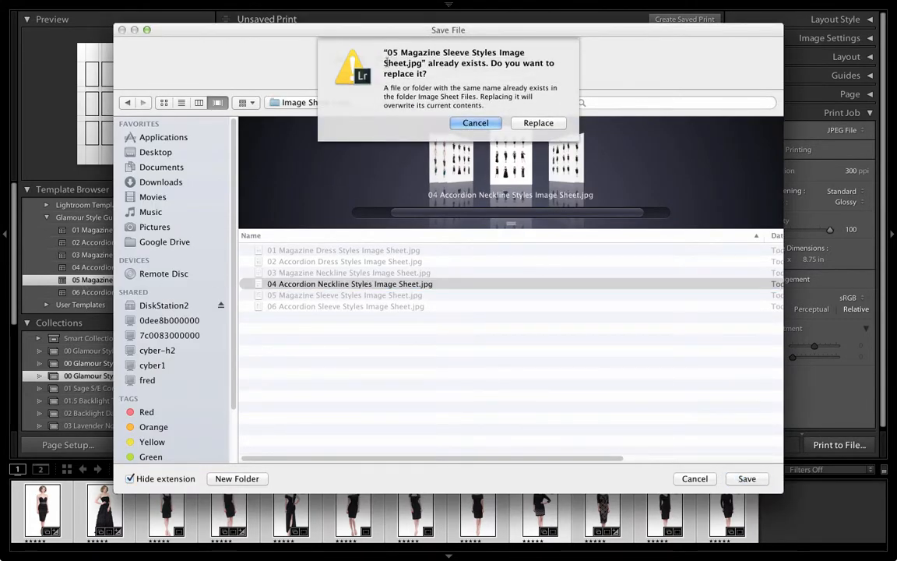
{"action": "left_click", "coordinate": [537, 123]}
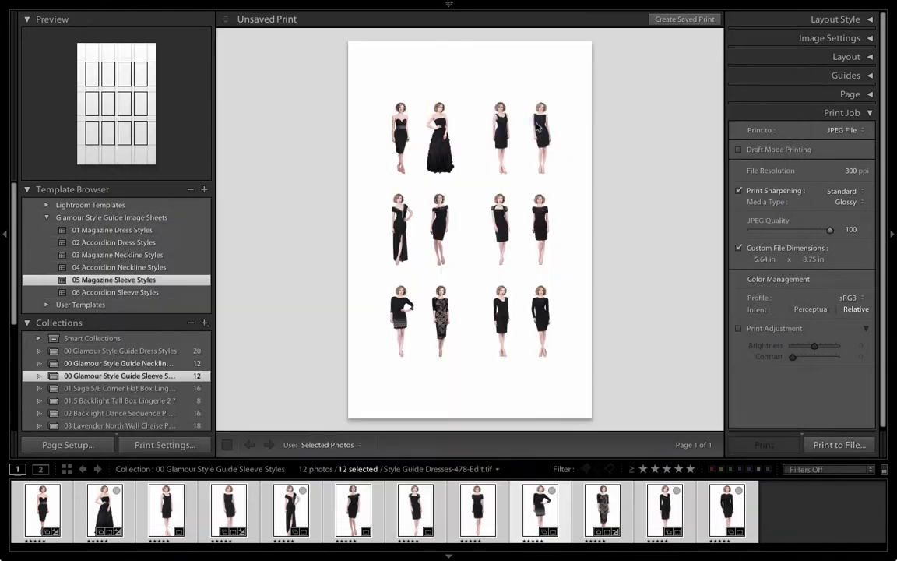
- Apply the 06 Accordion Sleeve Styles template and print it to JPEG, replacing 06 Accordion Sleeve Styles Image Sheet.jpg
{"action": "left_click", "coordinate": [148, 292]}
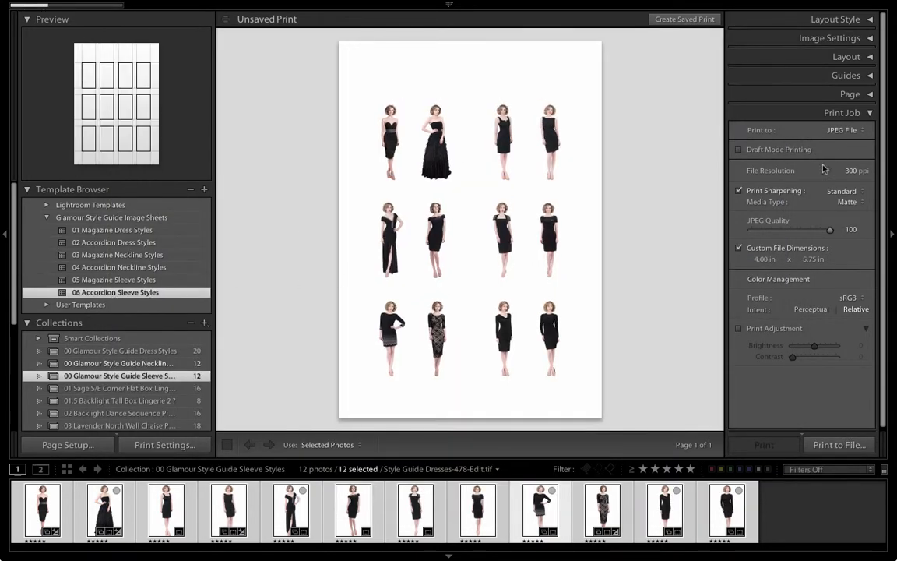
{"action": "left_click", "coordinate": [836, 444]}
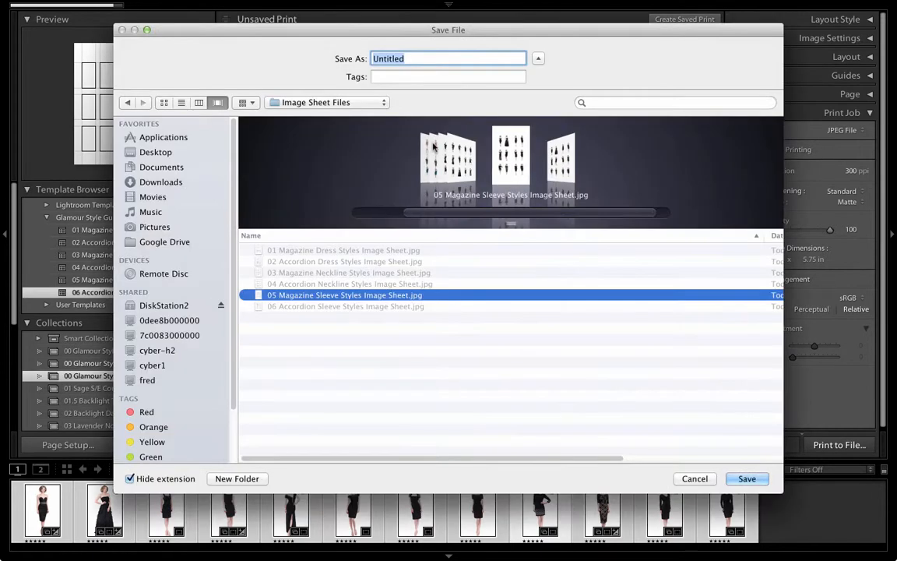
{"action": "left_click", "coordinate": [370, 308]}
{"action": "left_click", "coordinate": [745, 478]}
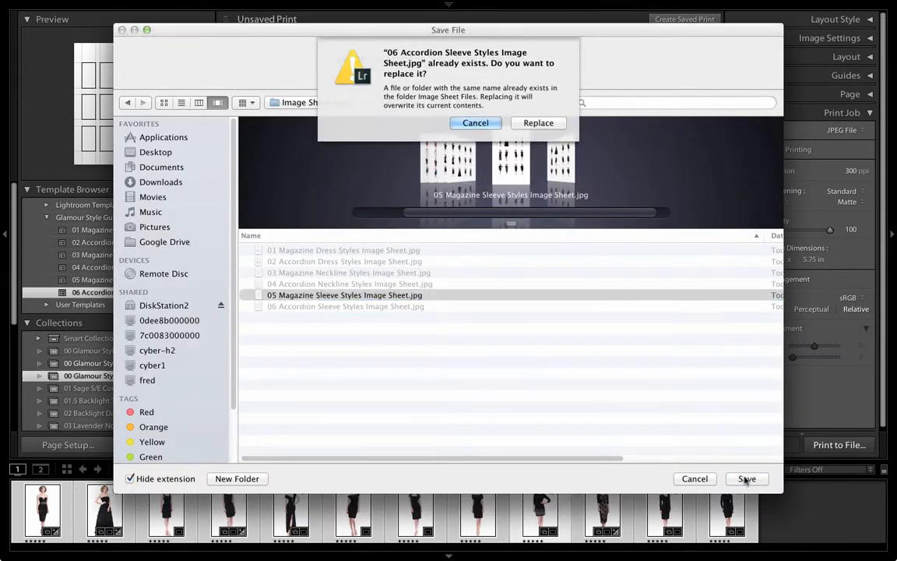
{"action": "left_click", "coordinate": [534, 122]}
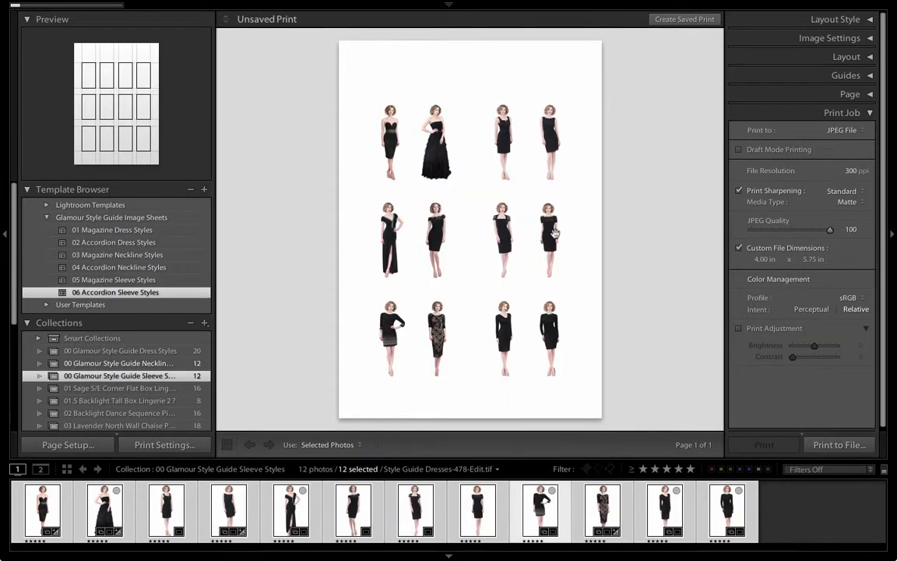
- Switch to Photoshop and start a free transform on the selected Page Numbers layer group
{"action": "key", "text": "ctrl+Up"}
{"action": "left_click", "coordinate": [98, 258]}
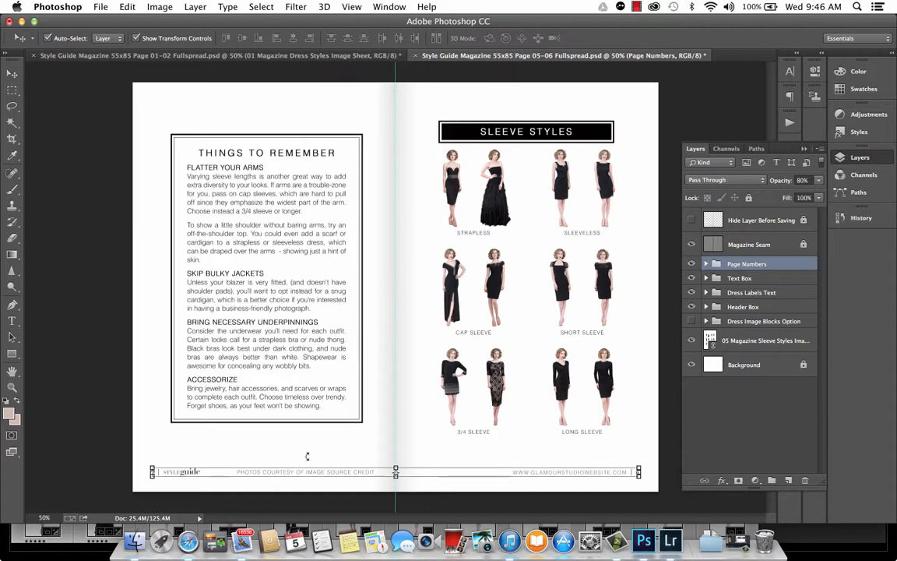
{"action": "key", "text": "super+t"}
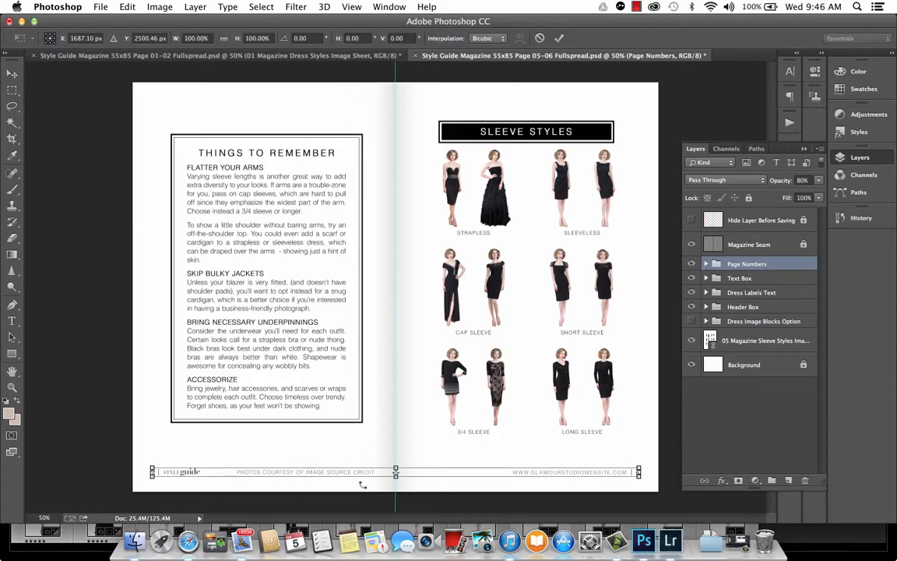